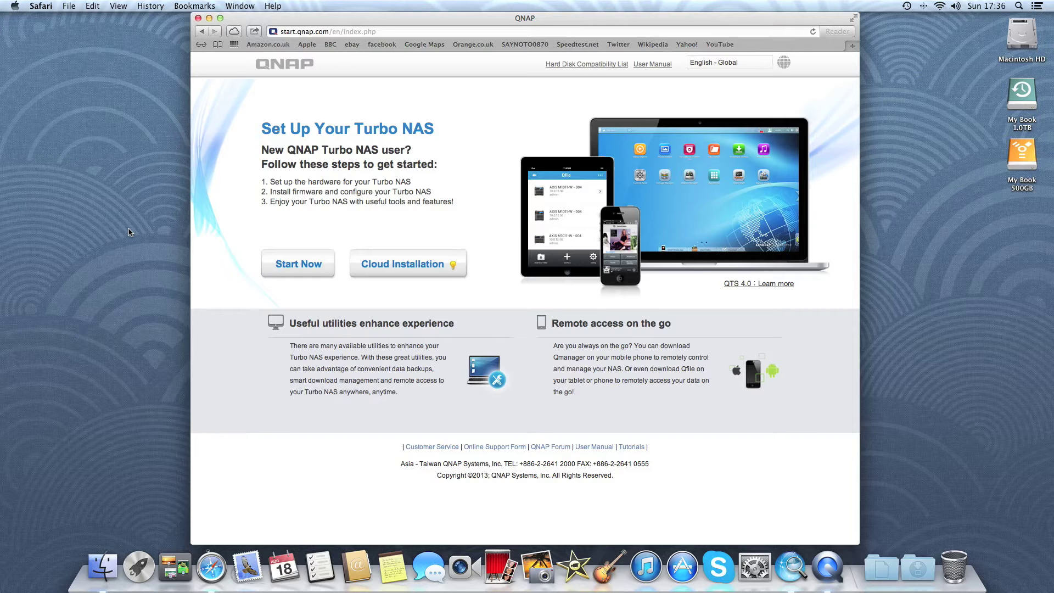
Start the hardware guide, pick 2-Bay drive bays and model TS-220, and continue.
left_click(304, 272)
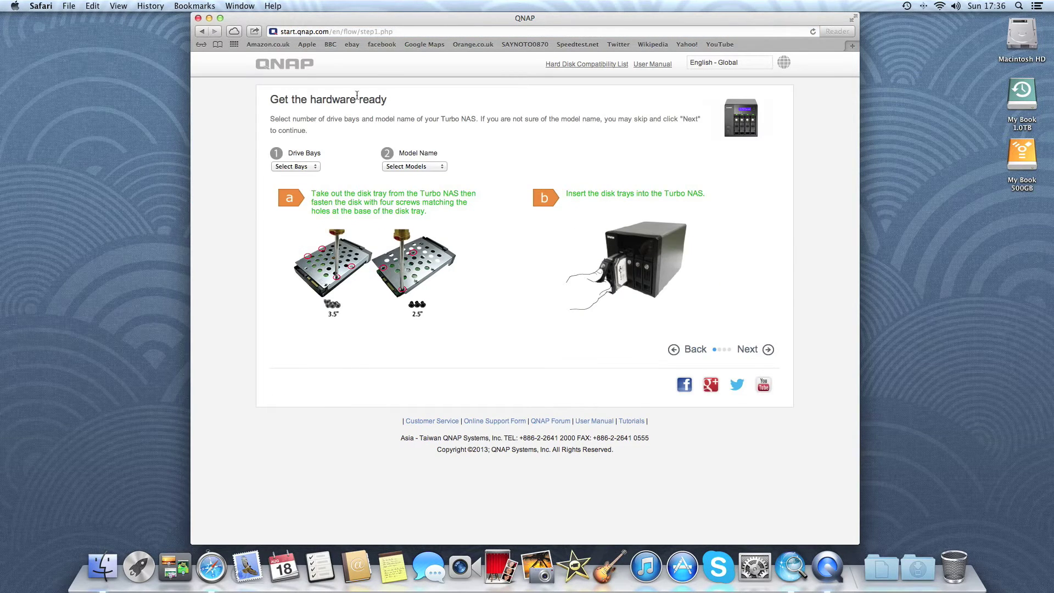
left_click(299, 167)
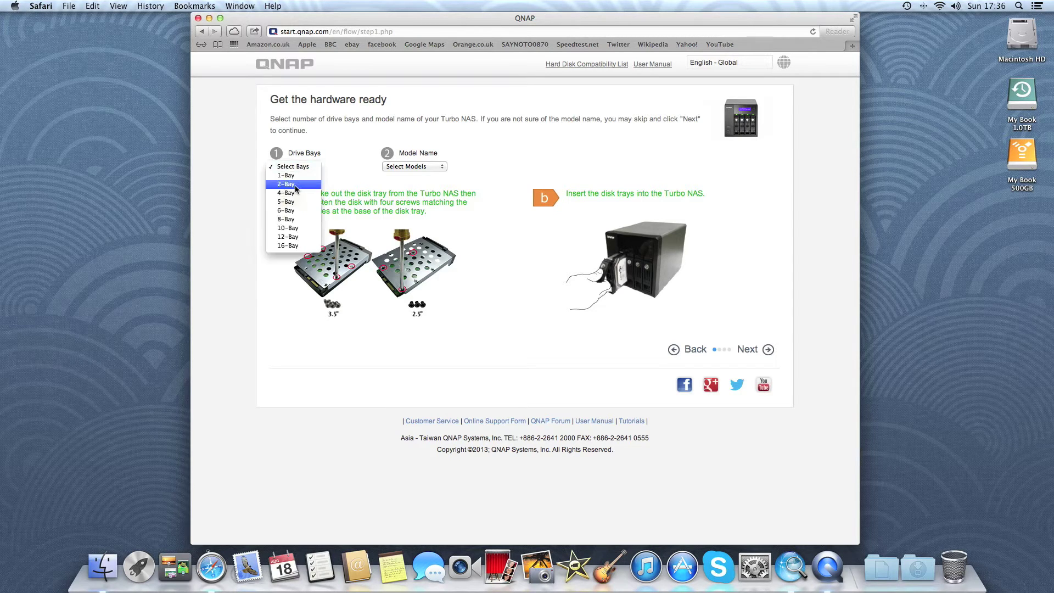
left_click(288, 184)
left_click(423, 171)
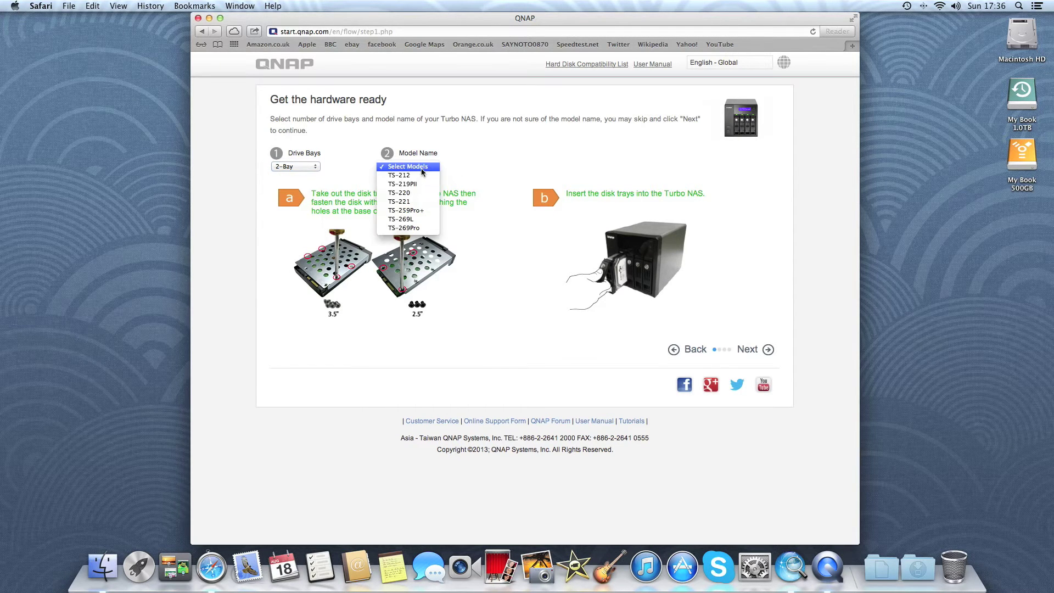
left_click(417, 194)
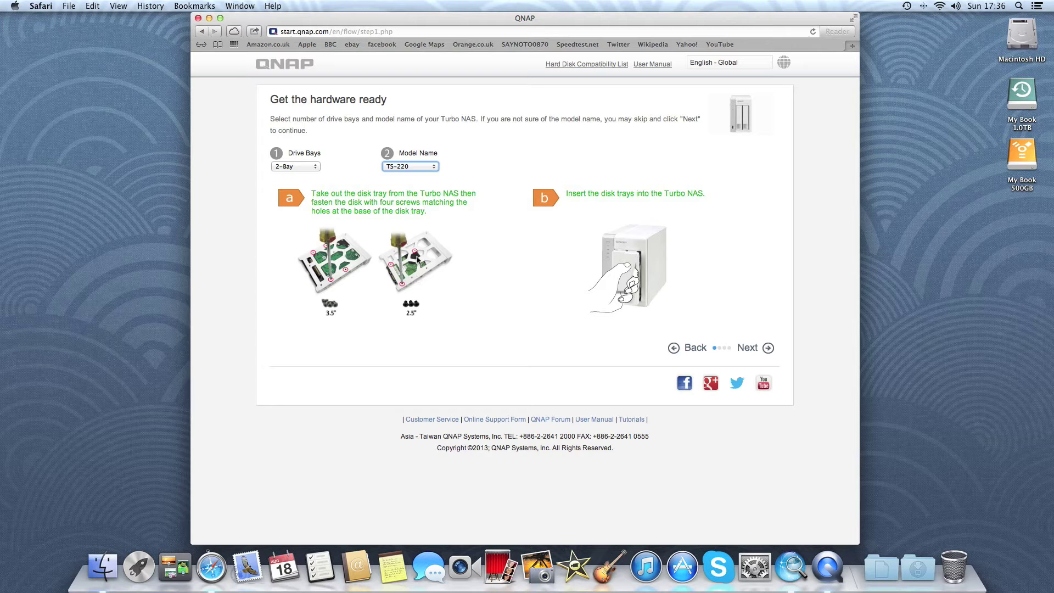
left_click(752, 350)
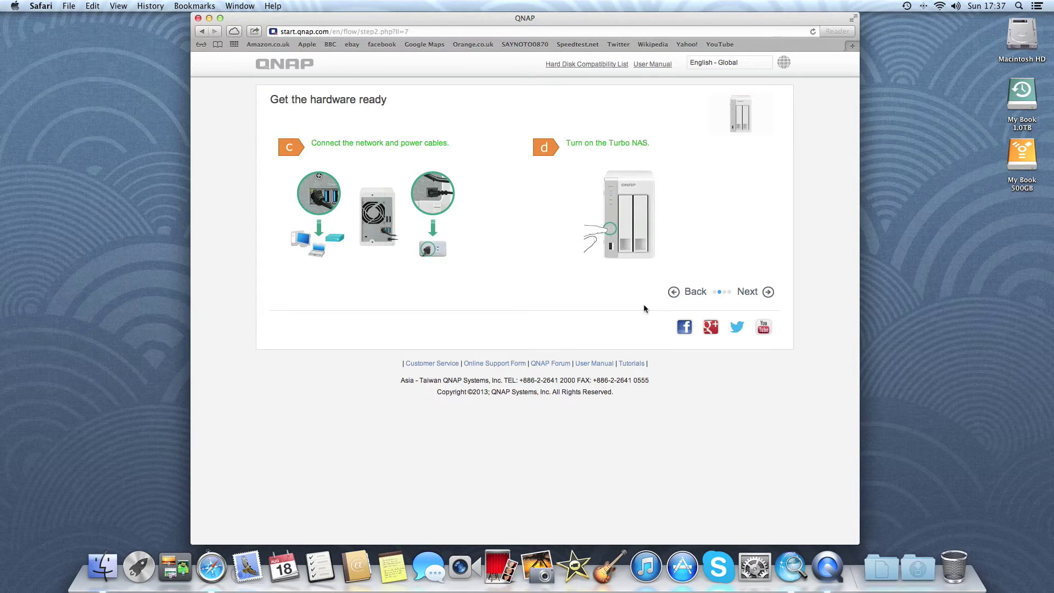
Continue past the cabling step and choose the Mac private-cloud instructions.
left_click(747, 292)
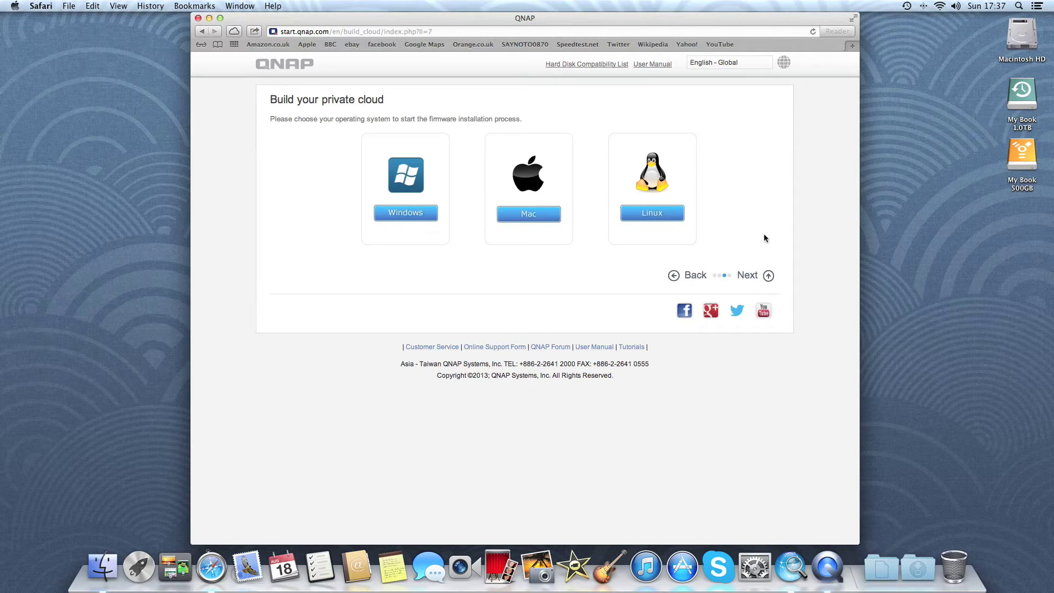
left_click(522, 214)
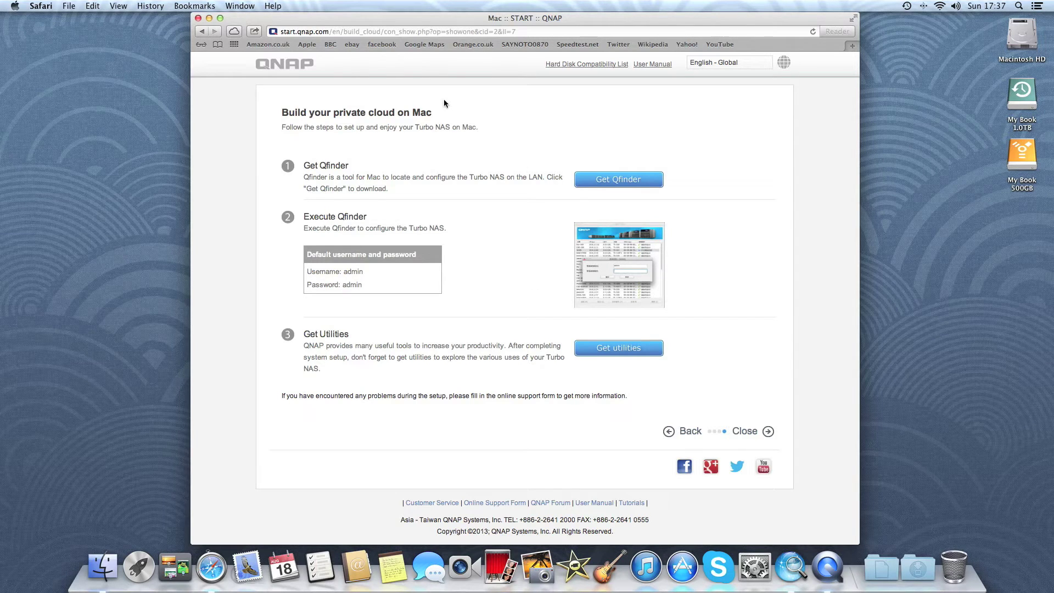
Close Safari, connect Qfinder to NASD577D3, and accept the quick setup in the browser.
left_click(198, 19)
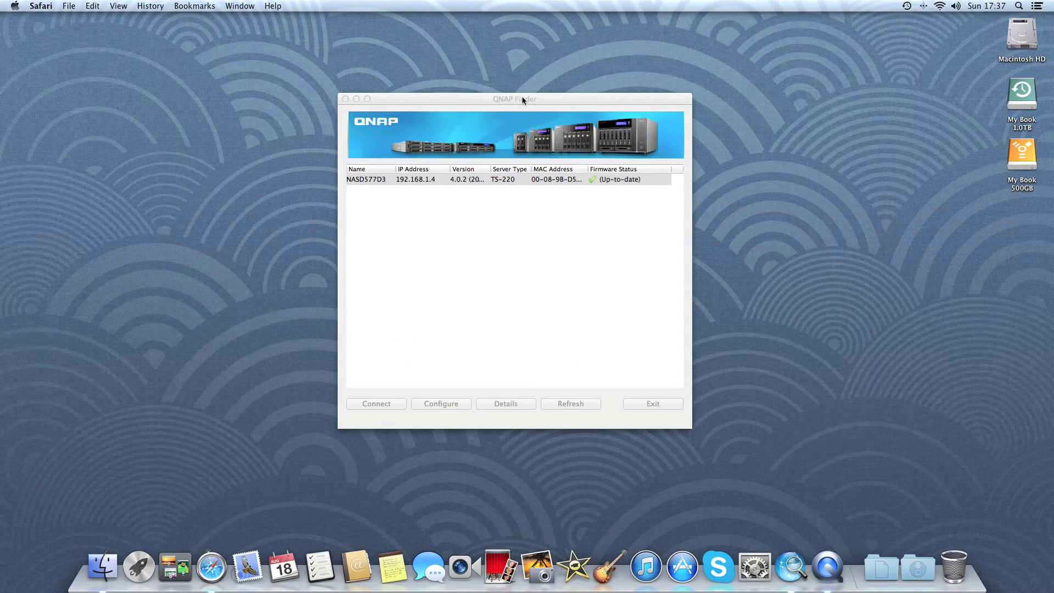
left_click(394, 178)
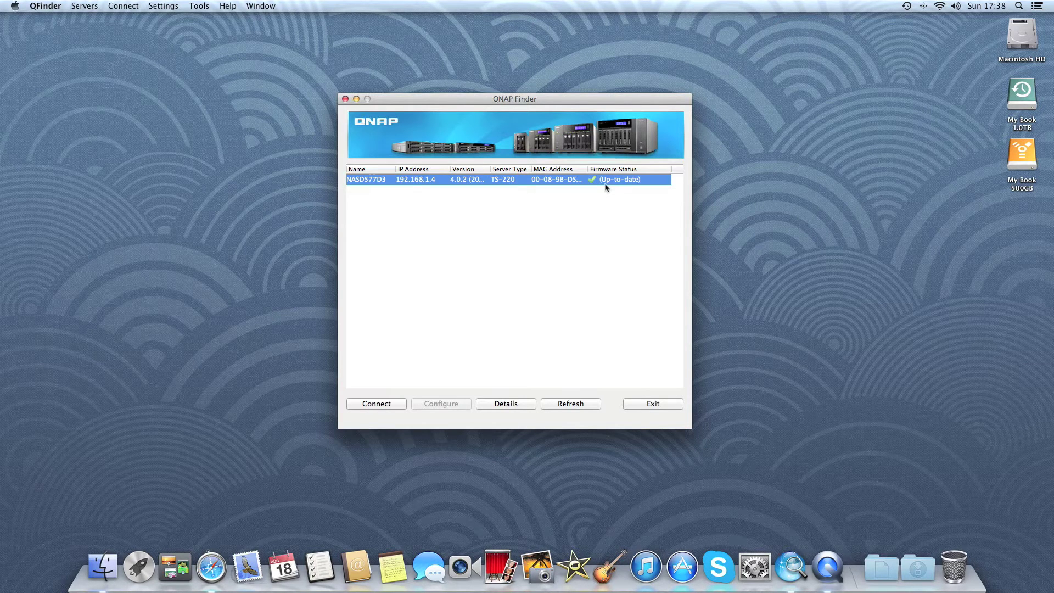
left_click(384, 405)
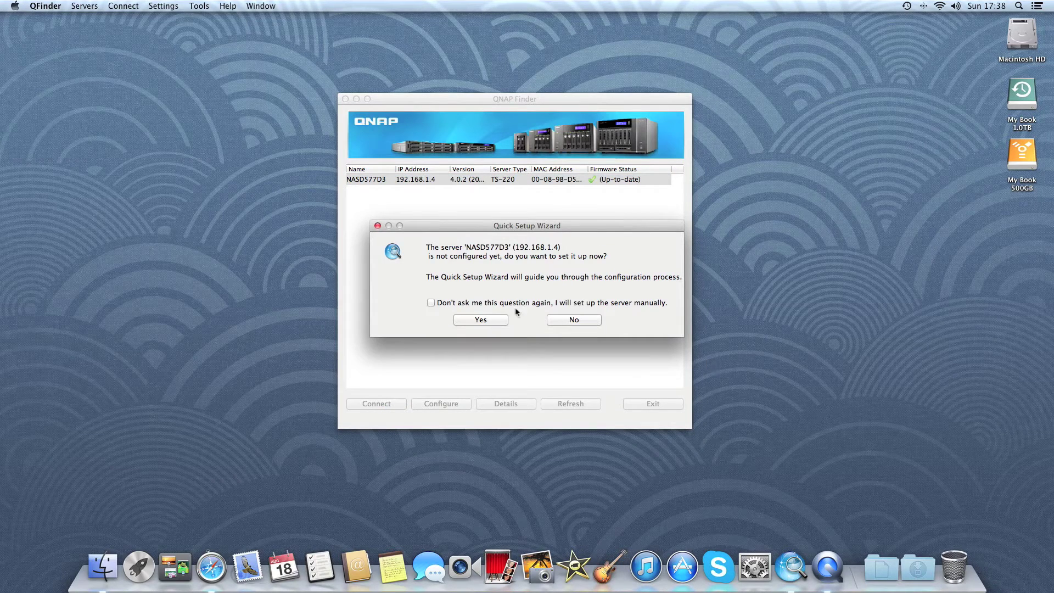
left_click(477, 321)
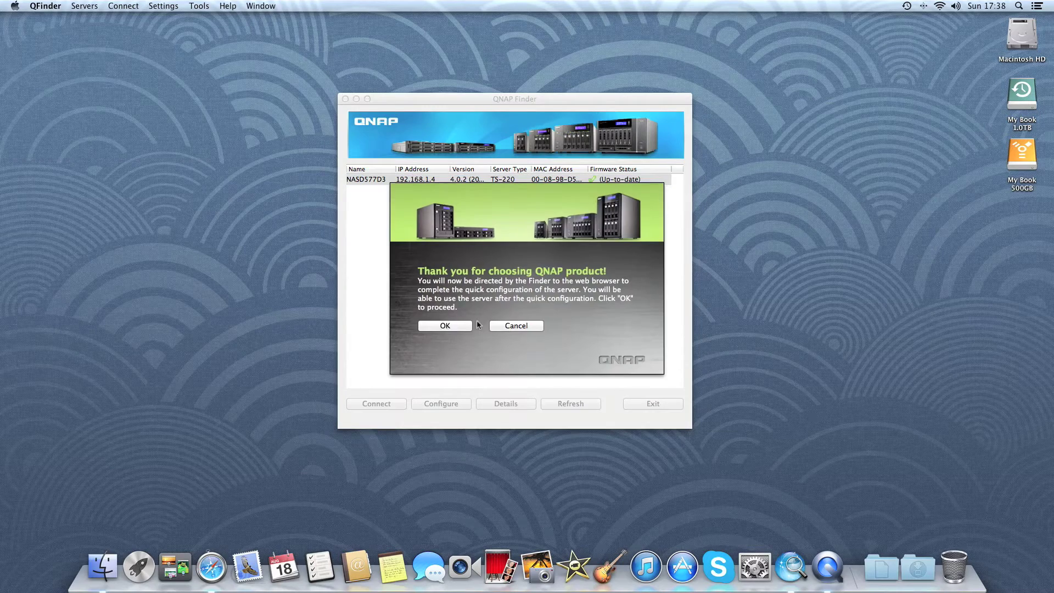
left_click(444, 326)
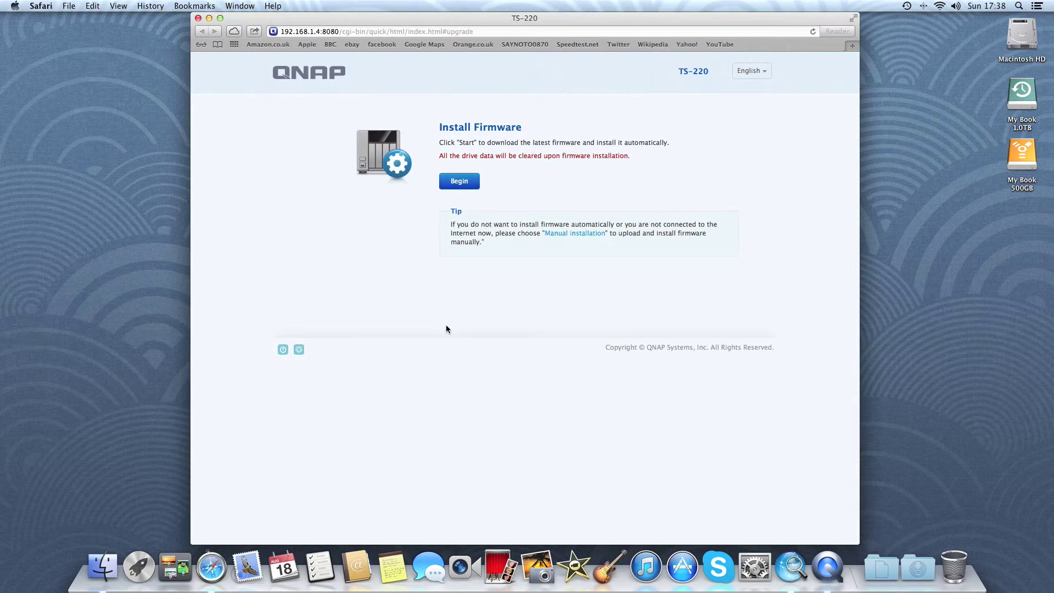
Begin the firmware check and installation on the Install Firmware page.
left_click(460, 181)
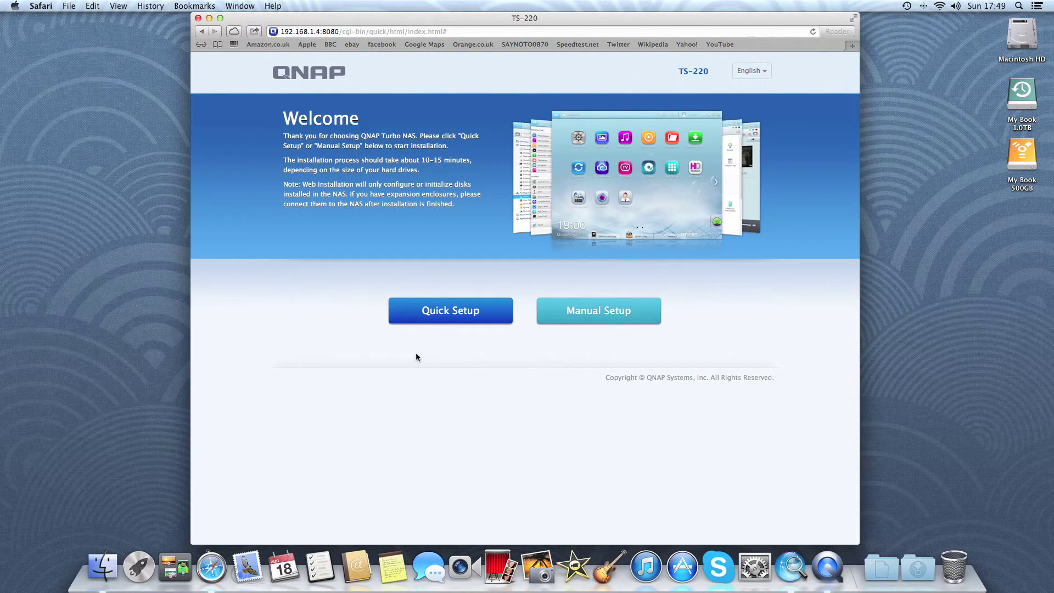
Choose Quick Setup, proceed with the reviewed settings, and confirm both disks in RAID 1.
left_click(450, 318)
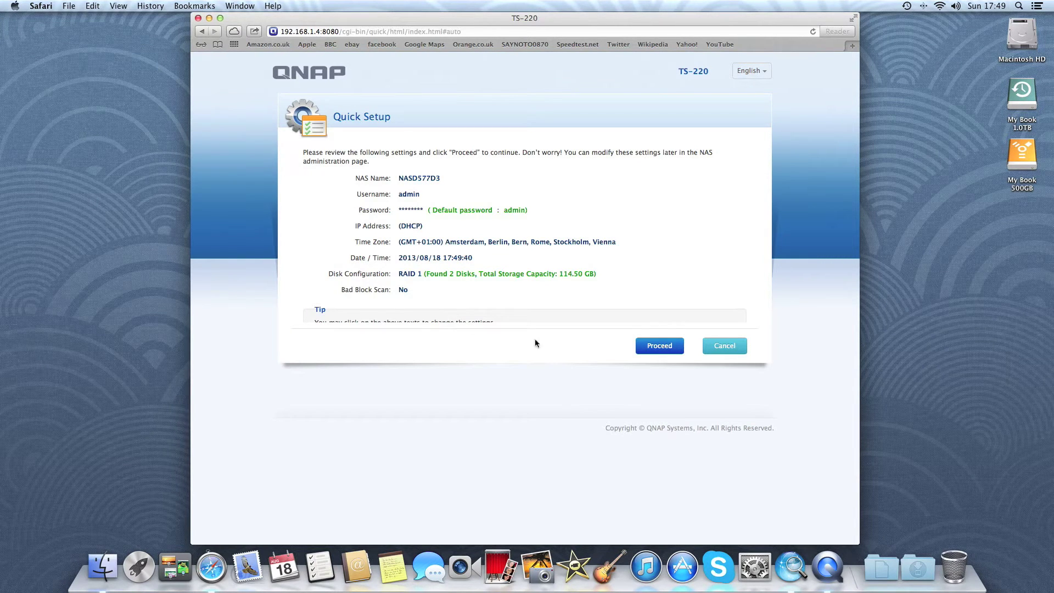
left_click(662, 347)
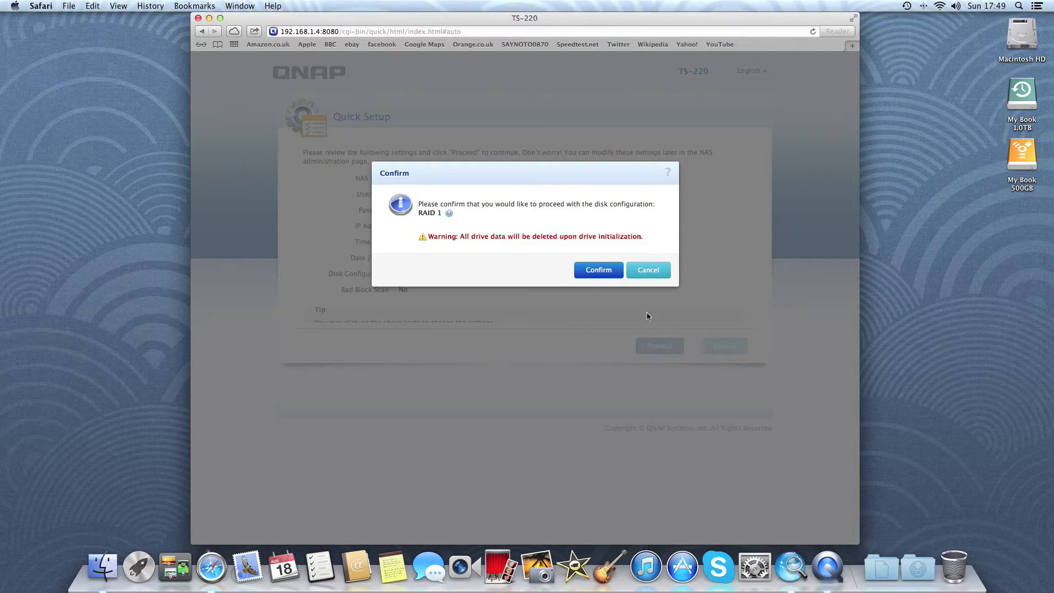
left_click(598, 273)
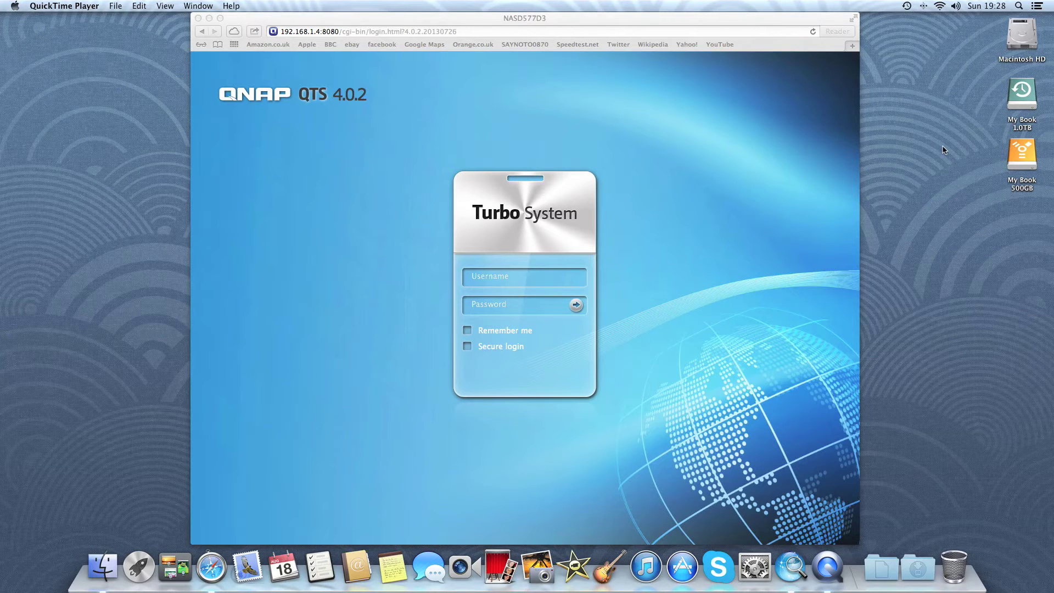
Log in with the admin username and the account password.
left_click(501, 278)
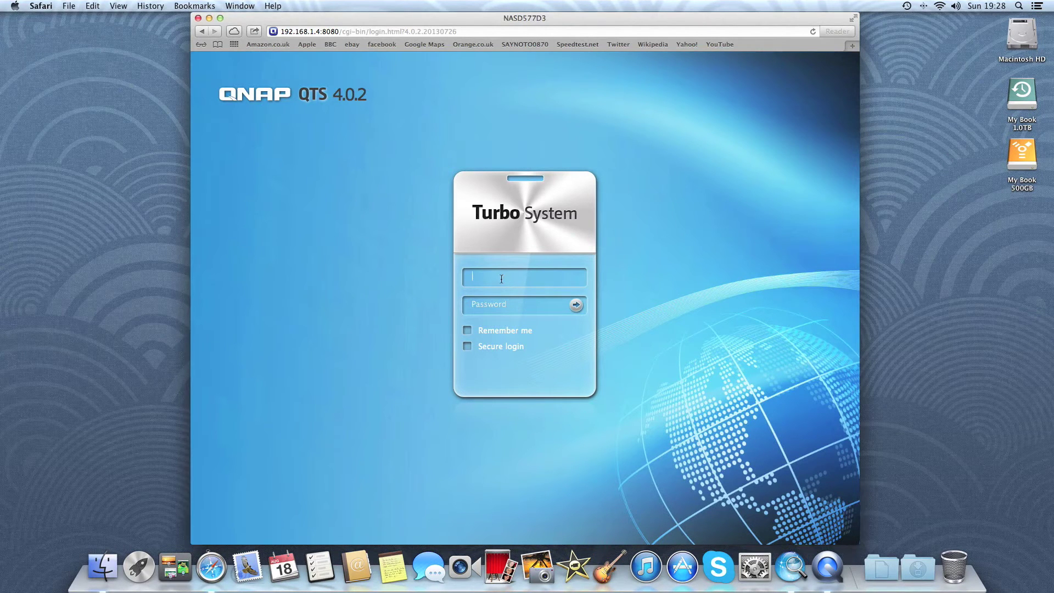
type("admin")
key("Tab")
type("admin")
key("Return")
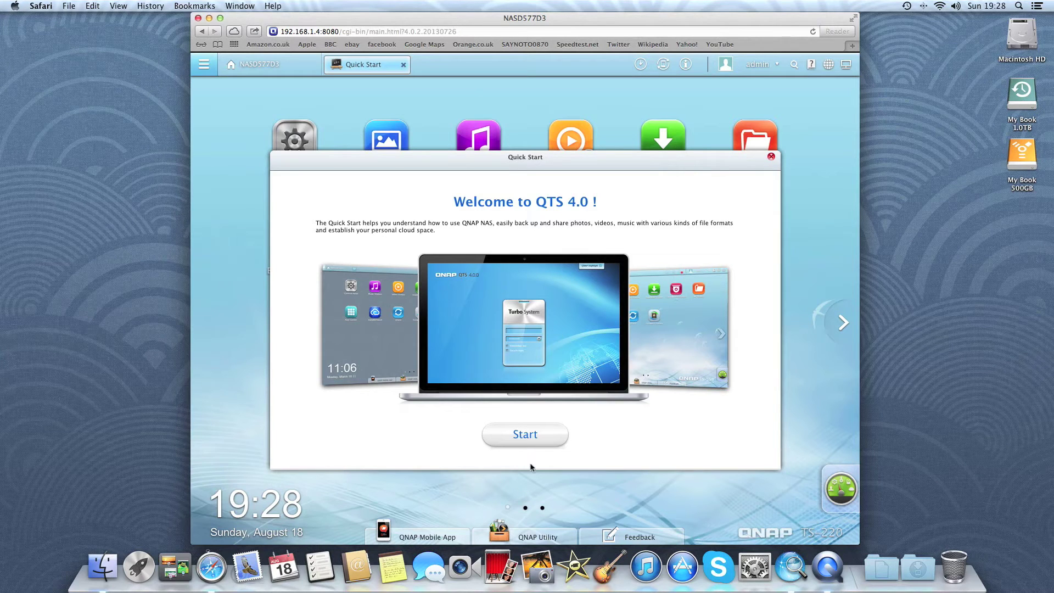
Page through every Quick Start tour page, finish it, and keep it for next login.
left_click(526, 435)
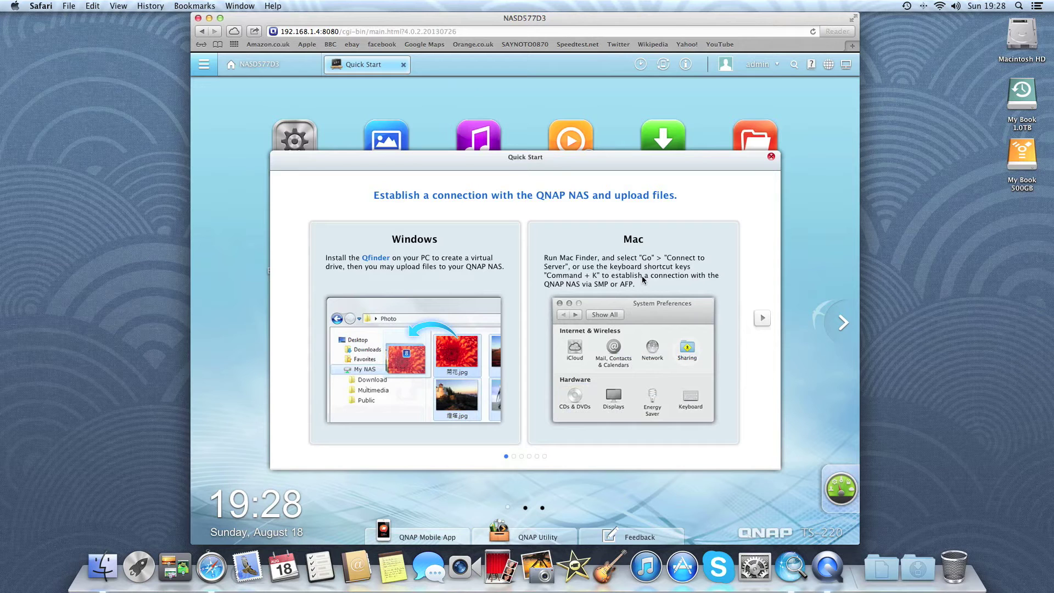
left_click(762, 318)
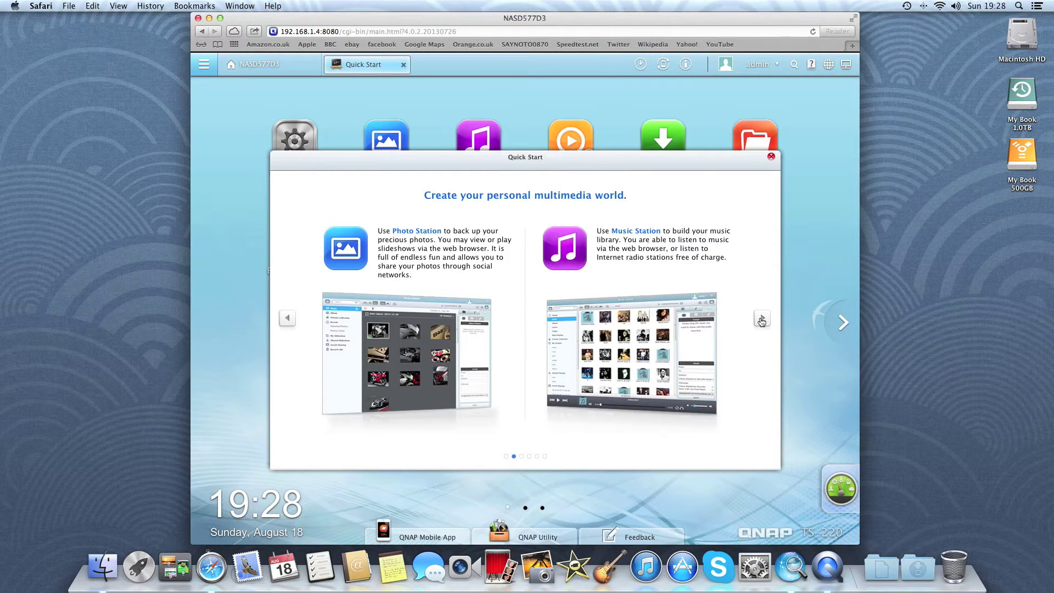
left_click(762, 319)
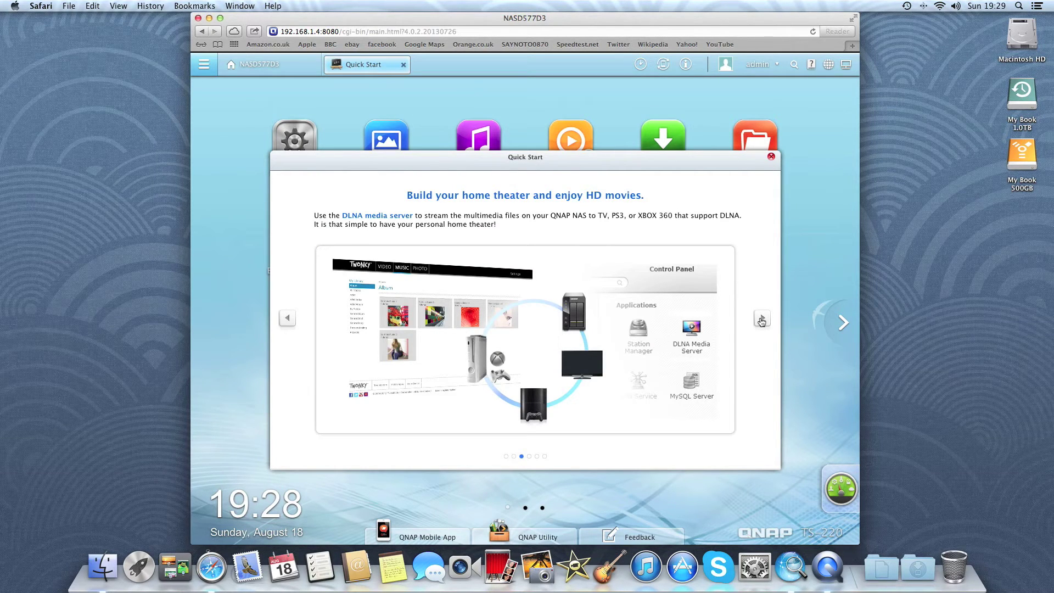
left_click(762, 319)
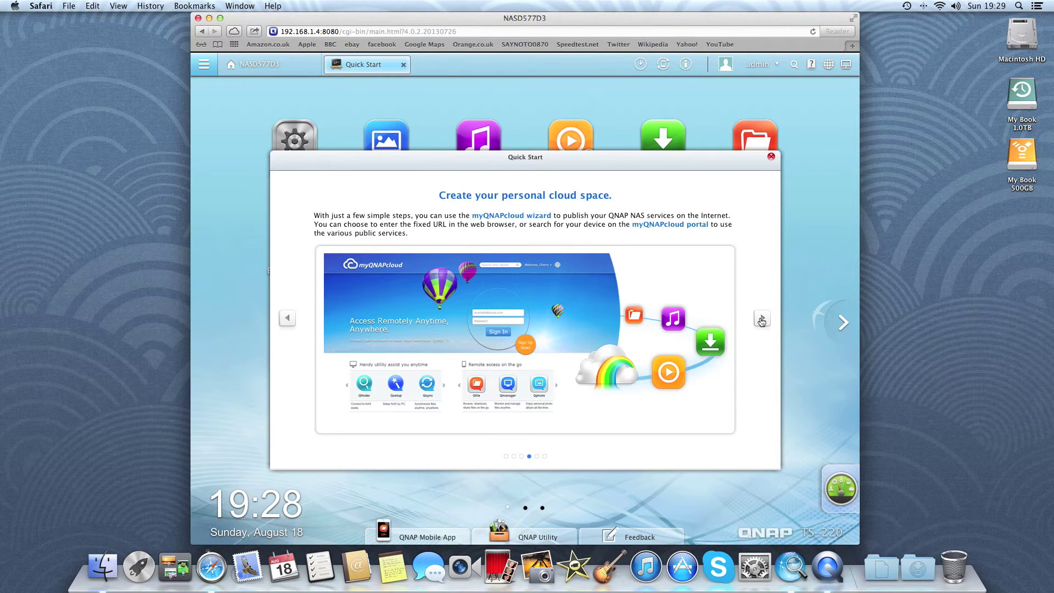
left_click(762, 318)
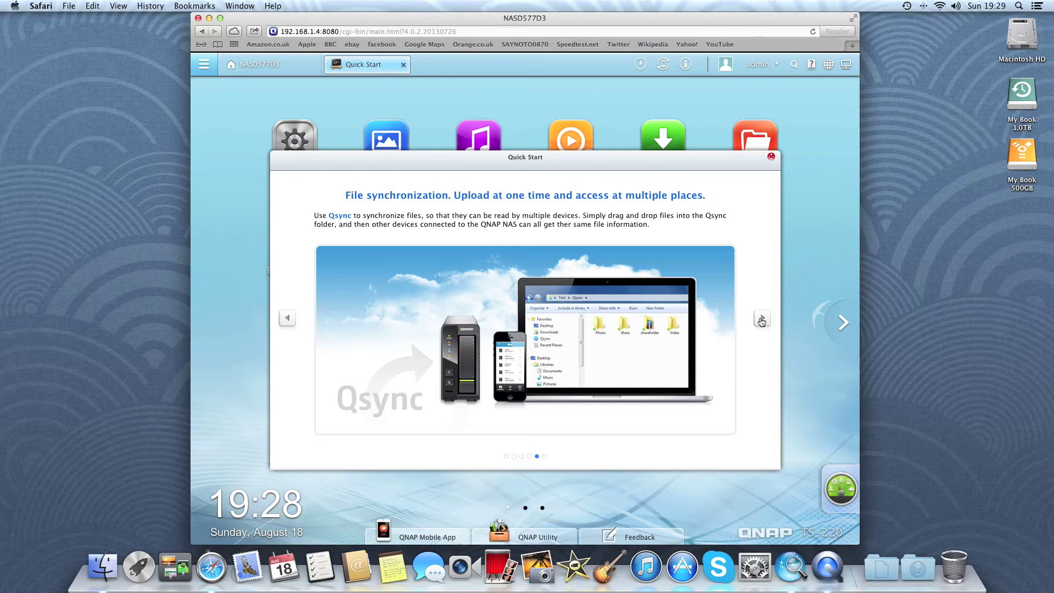
left_click(762, 318)
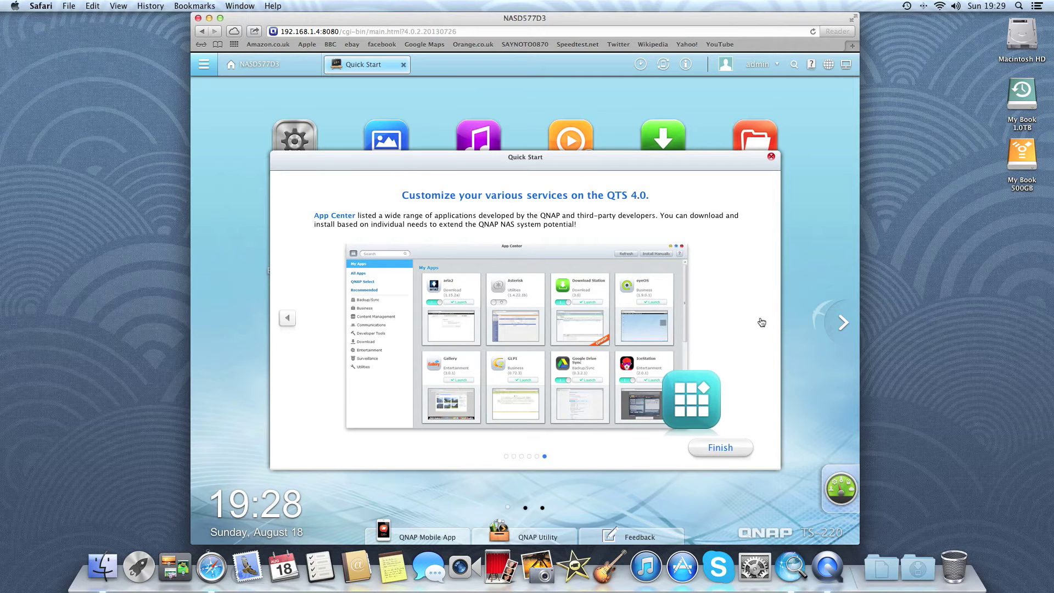
left_click(720, 448)
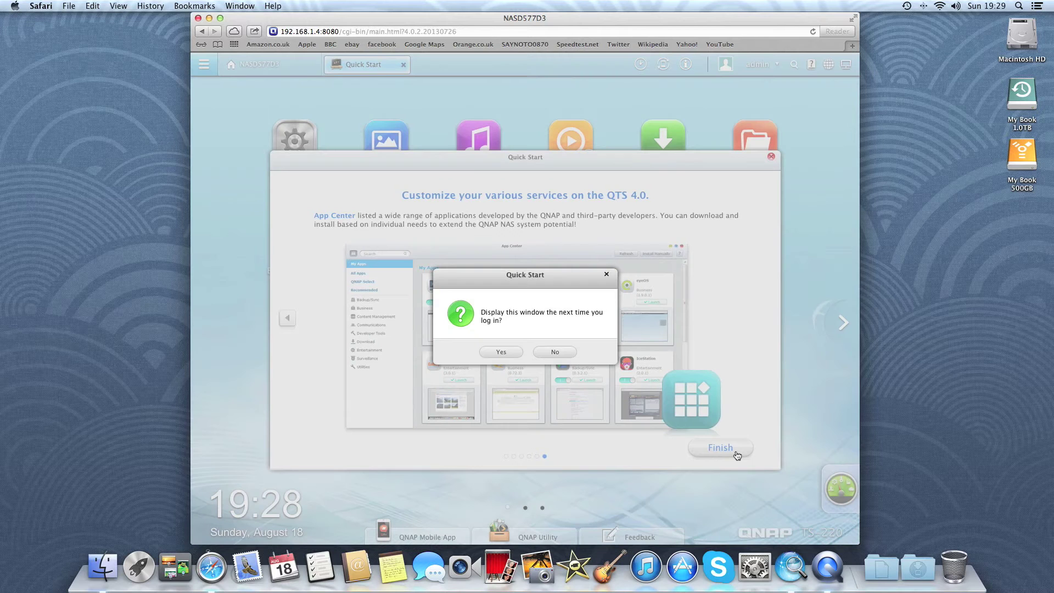
left_click(507, 353)
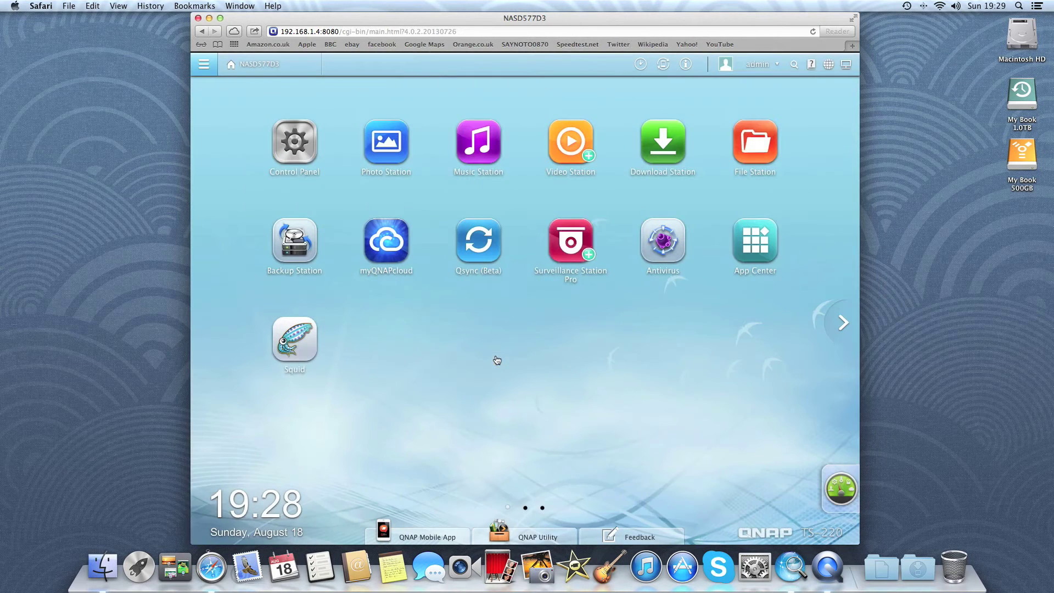
Open Control Panel on its General Settings page.
left_click(304, 154)
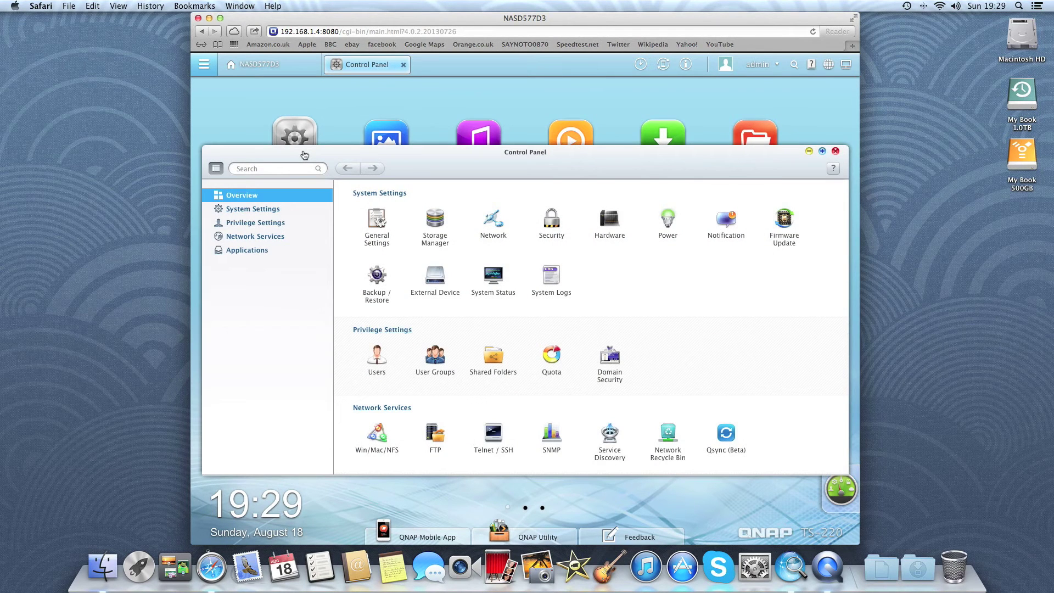
left_click(382, 218)
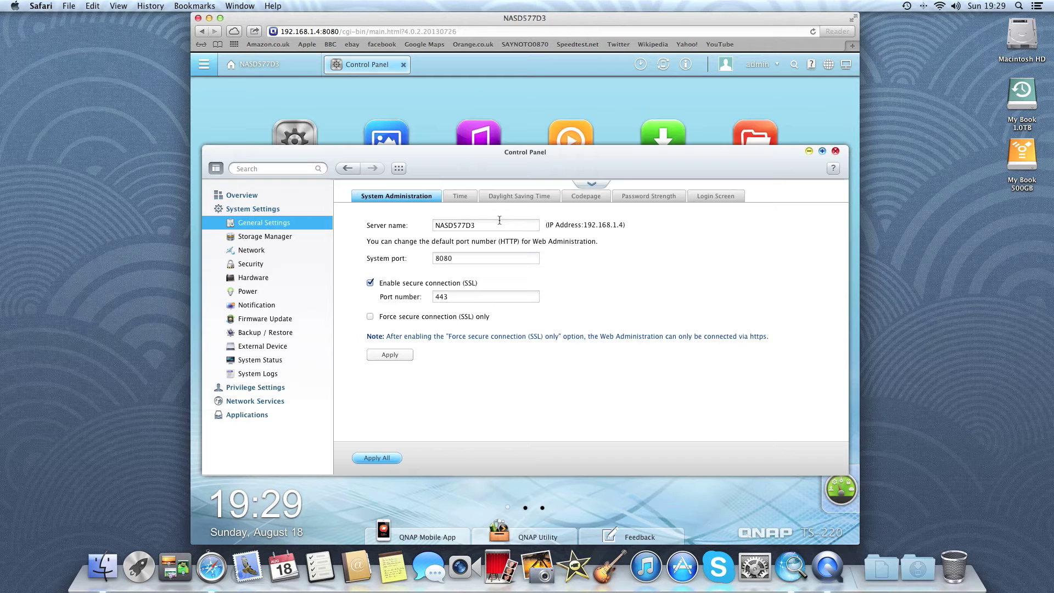
Apply GMT time zone with DD-MM-yyyy dates, then view Daylight Saving and Codepage settings.
left_click(458, 198)
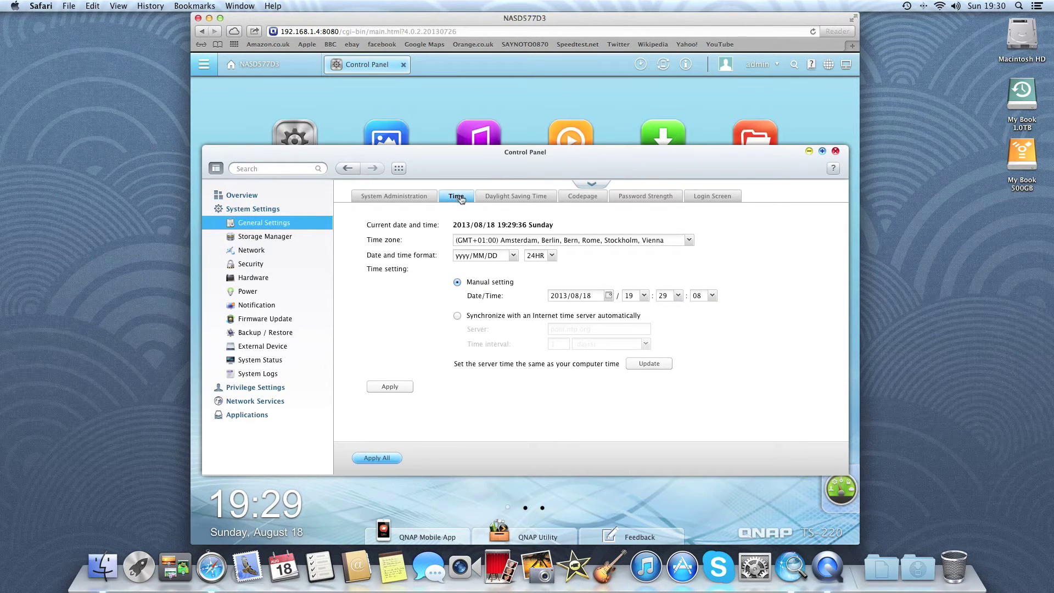
left_click(689, 244)
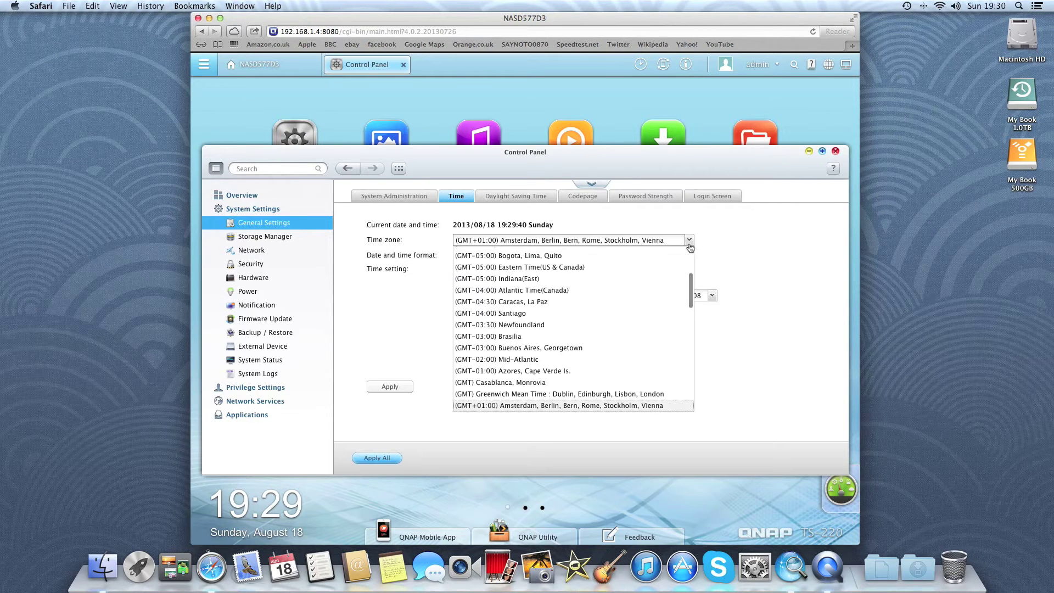
left_click(622, 393)
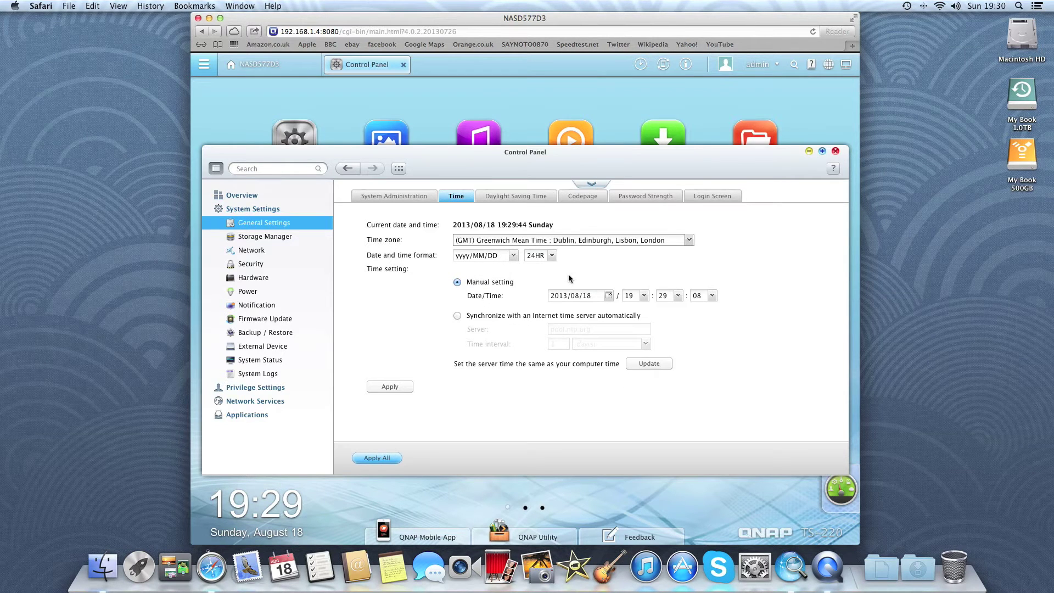
left_click(513, 255)
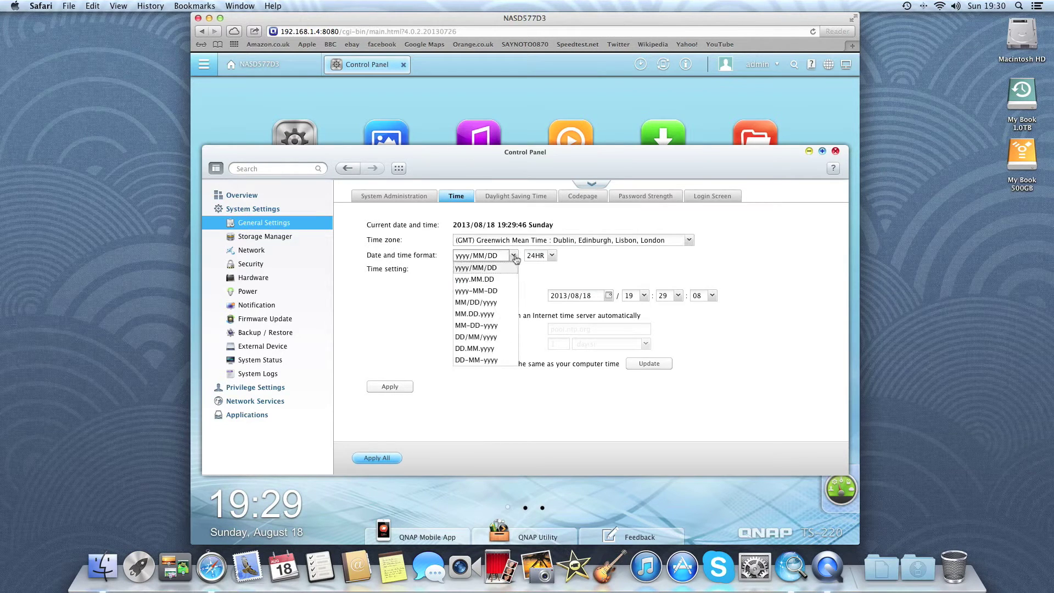
left_click(482, 360)
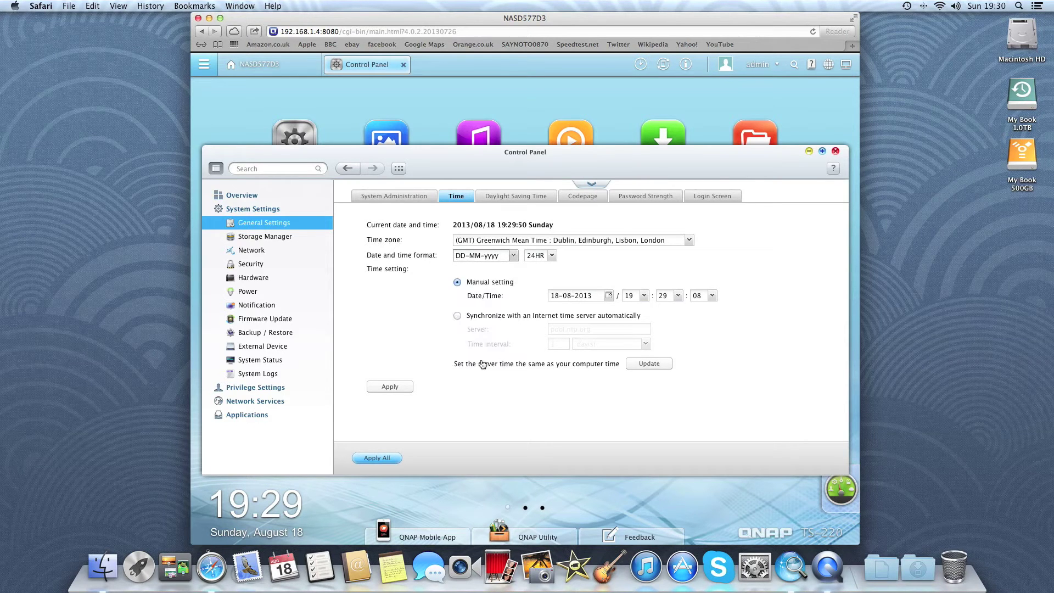
left_click(377, 388)
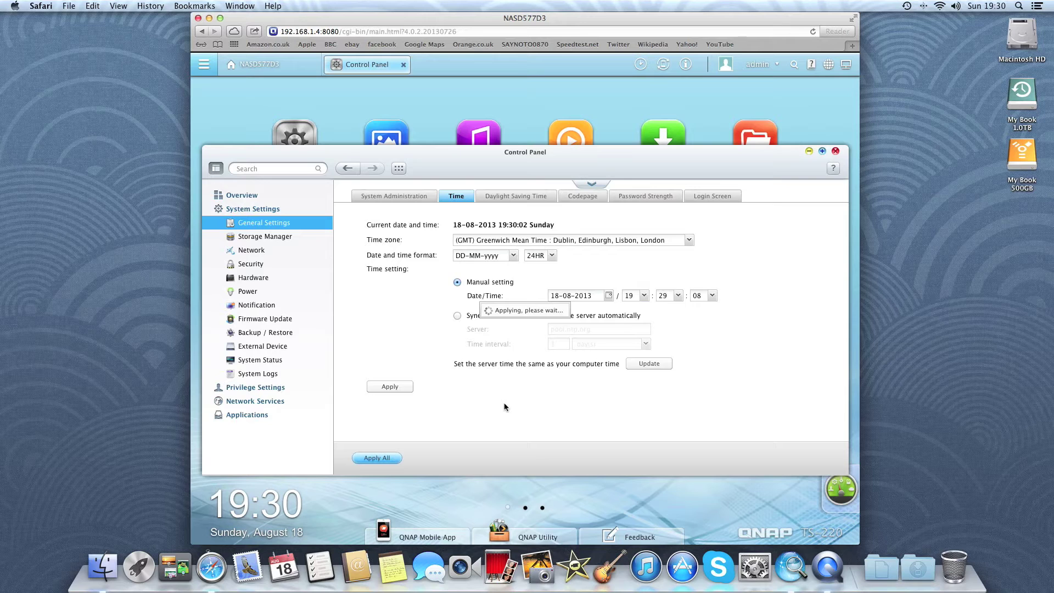
left_click(516, 197)
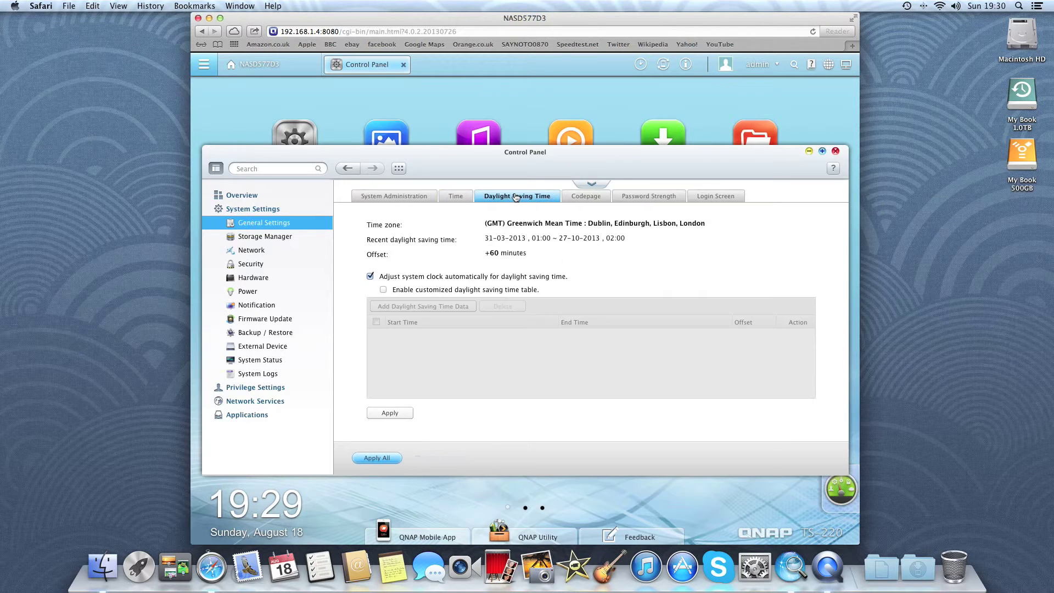
left_click(584, 201)
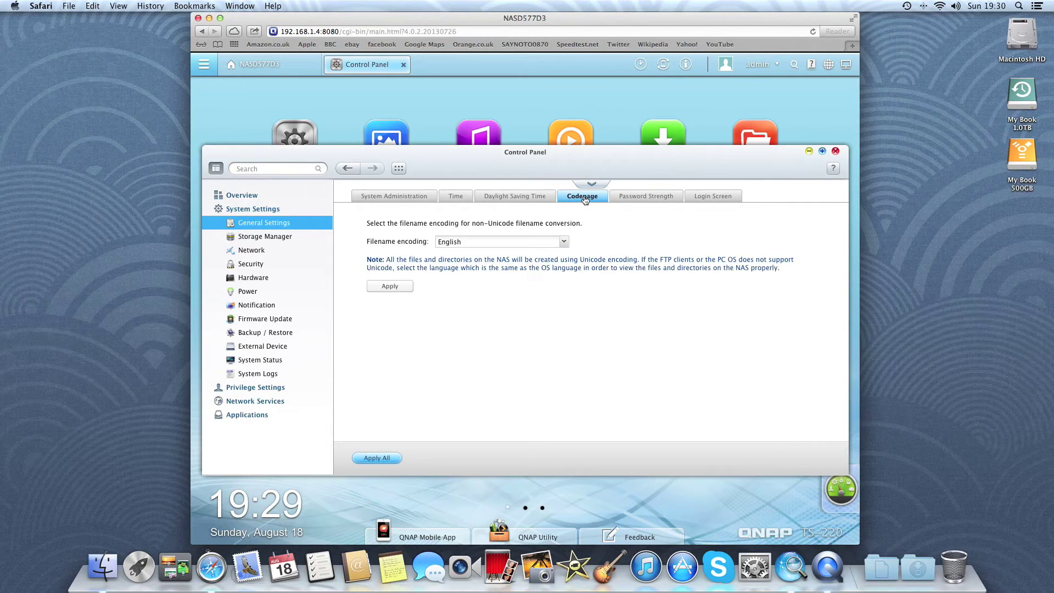
In Storage Manager, check the RAID 1 volume status and view Disk 2's HDD SMART summary.
left_click(280, 237)
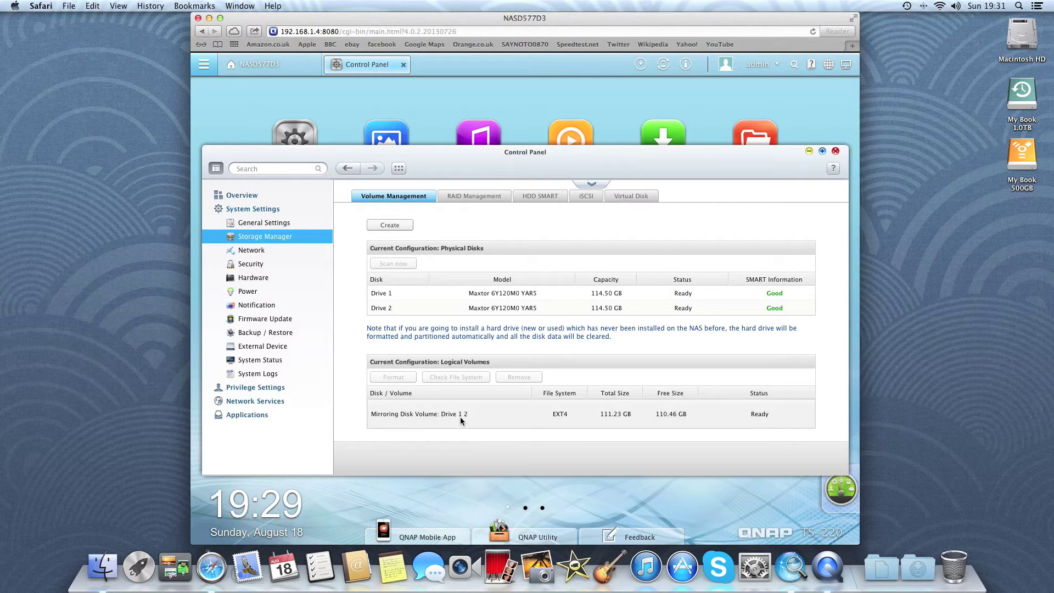
left_click(476, 199)
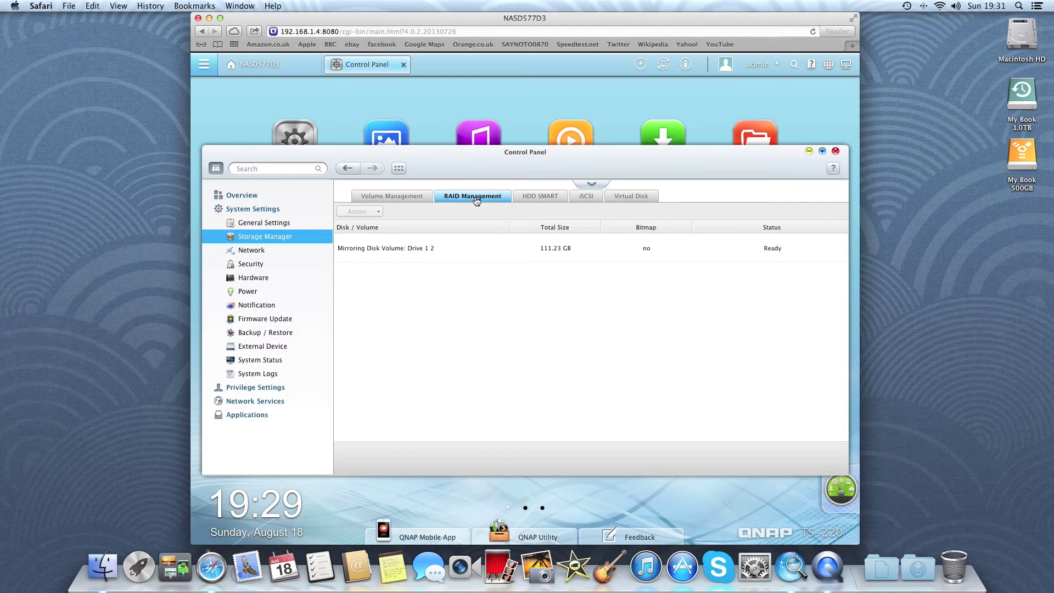
left_click(532, 199)
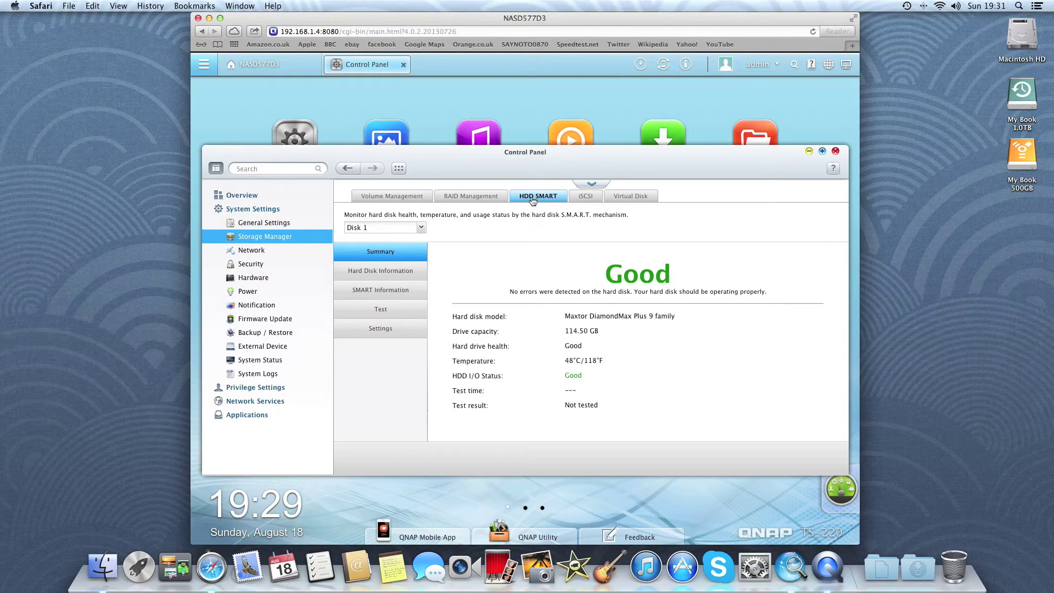
left_click(420, 228)
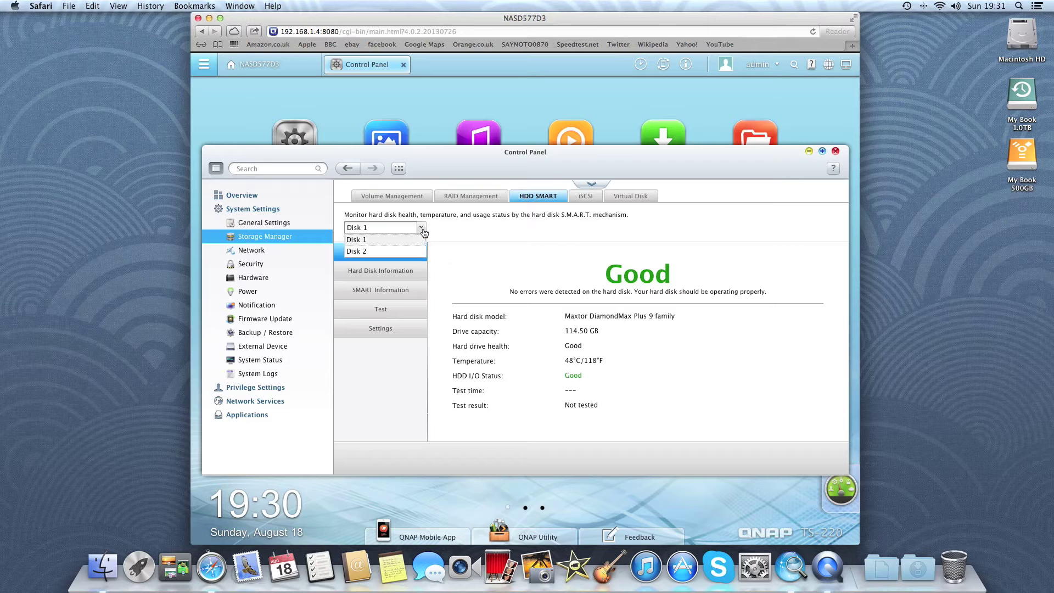
left_click(403, 254)
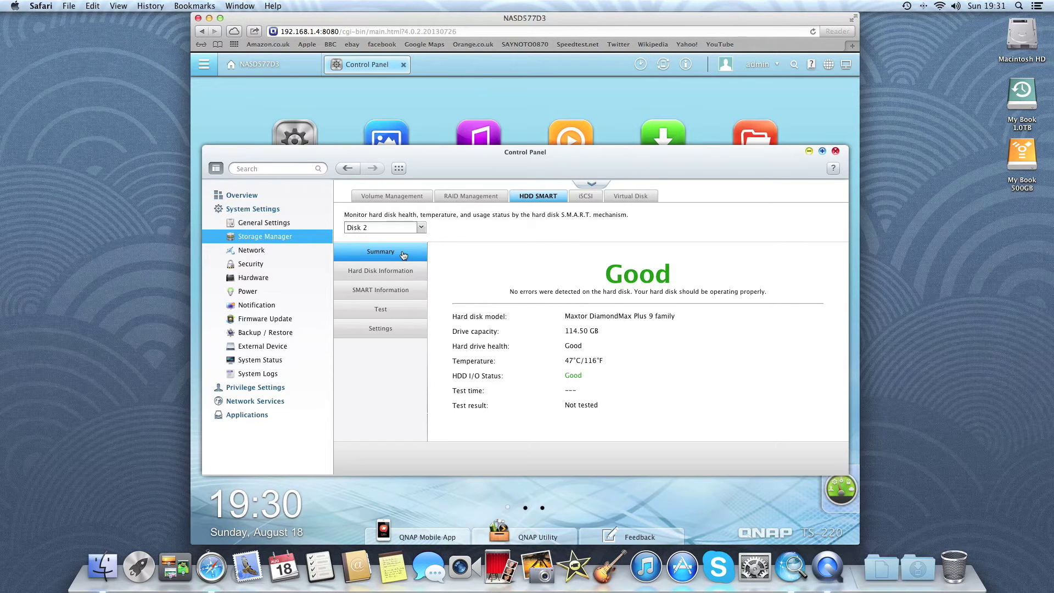
Check the Hardware alarm buzzer and smart fan options, then move to External Device settings.
left_click(261, 280)
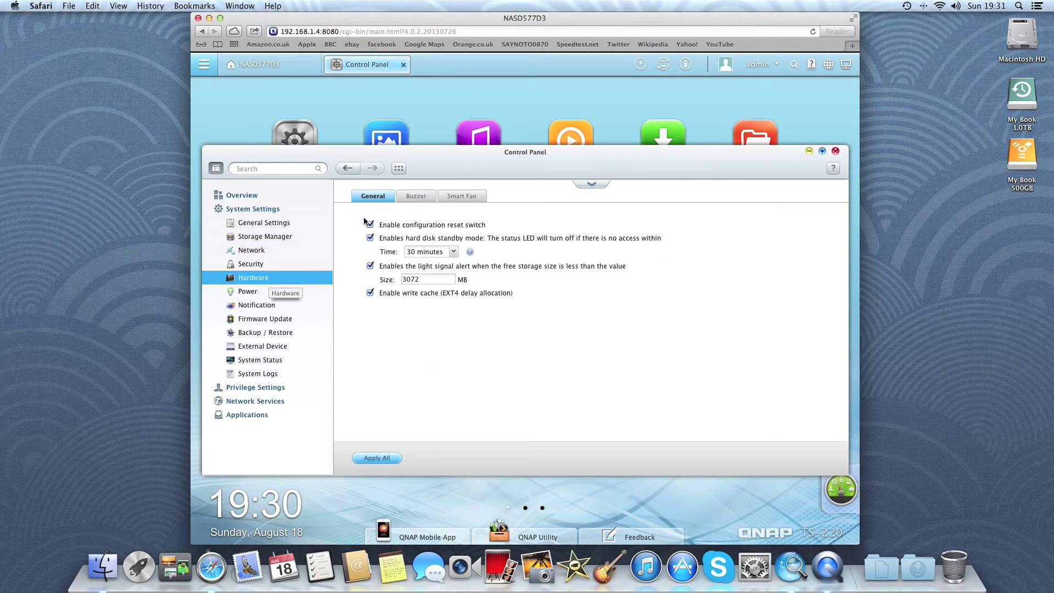
left_click(412, 200)
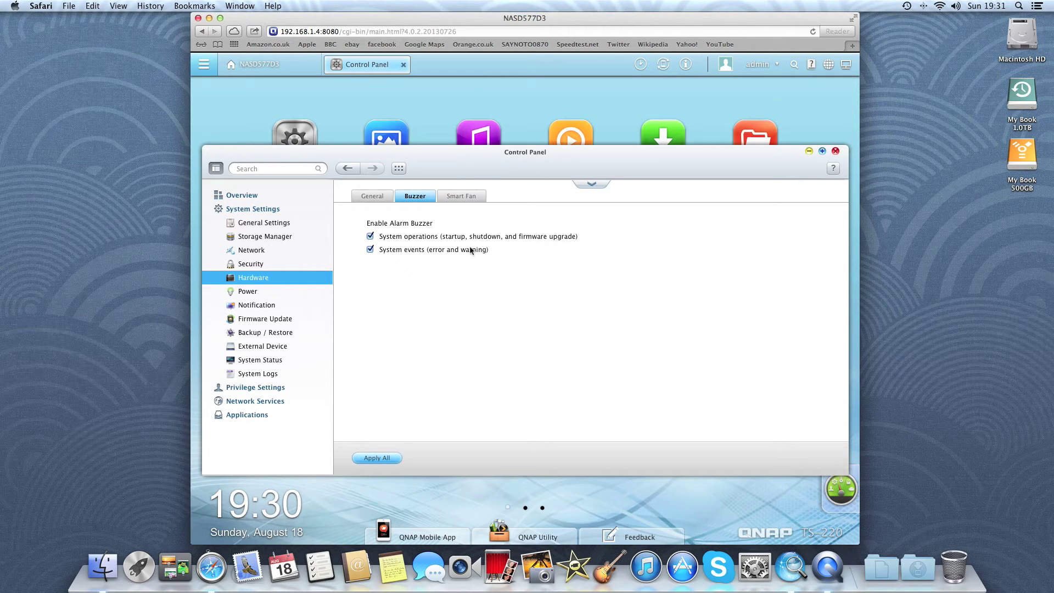
left_click(453, 200)
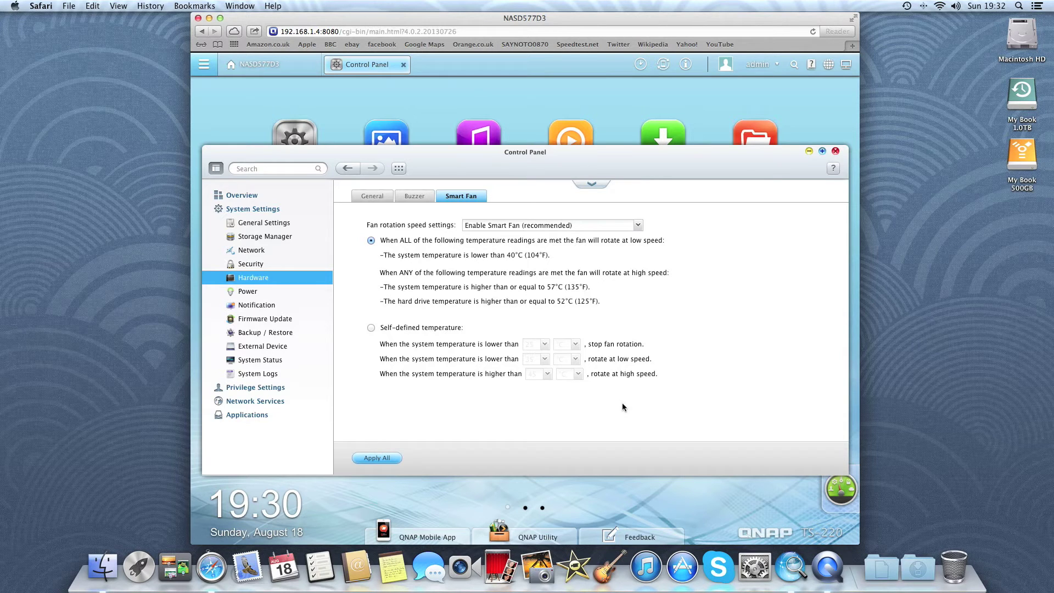
left_click(276, 347)
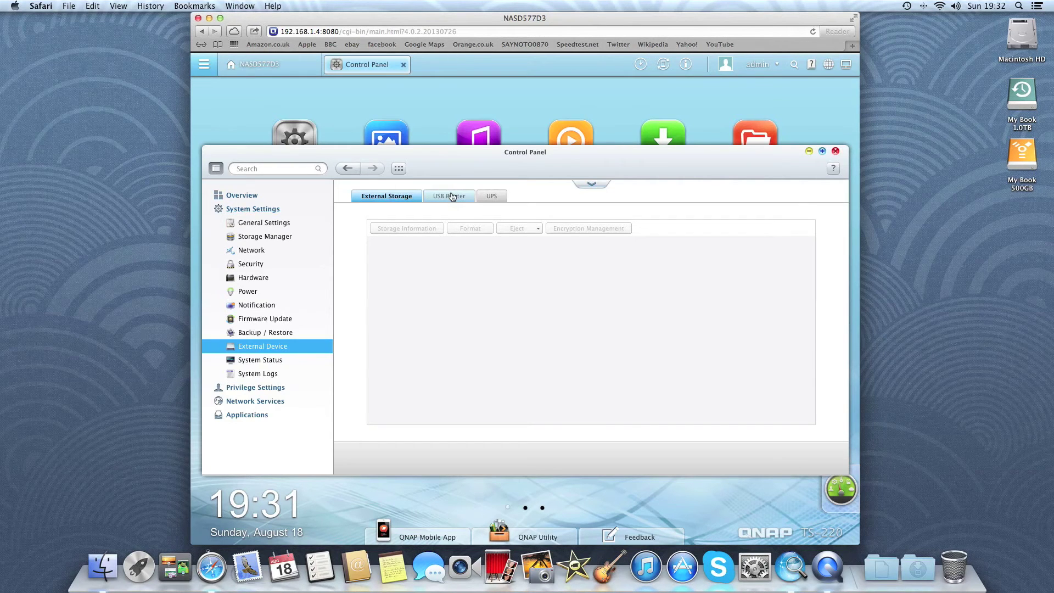
View the External Device USB Printer tab, then the UPS support tab.
left_click(452, 197)
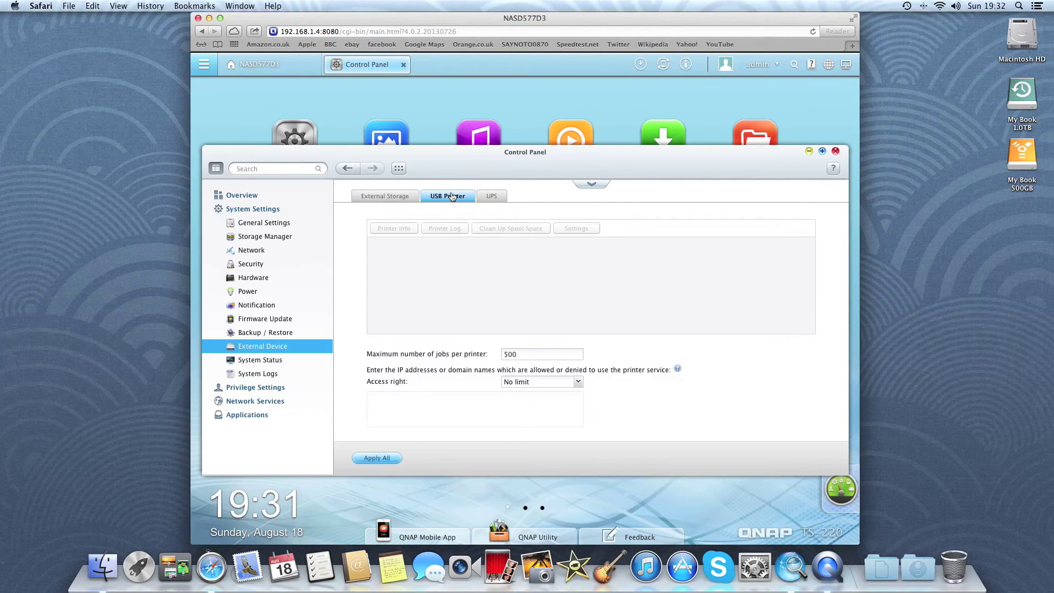
left_click(492, 201)
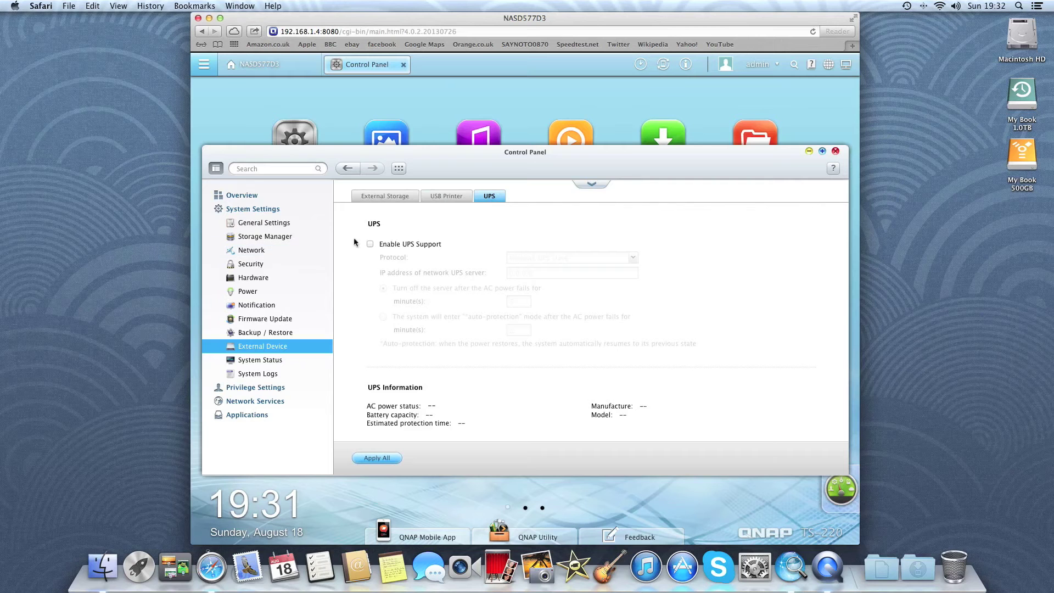
In System Status, review Network Status, System Service and Hardware Information (CPU, memory, temperature).
left_click(271, 213)
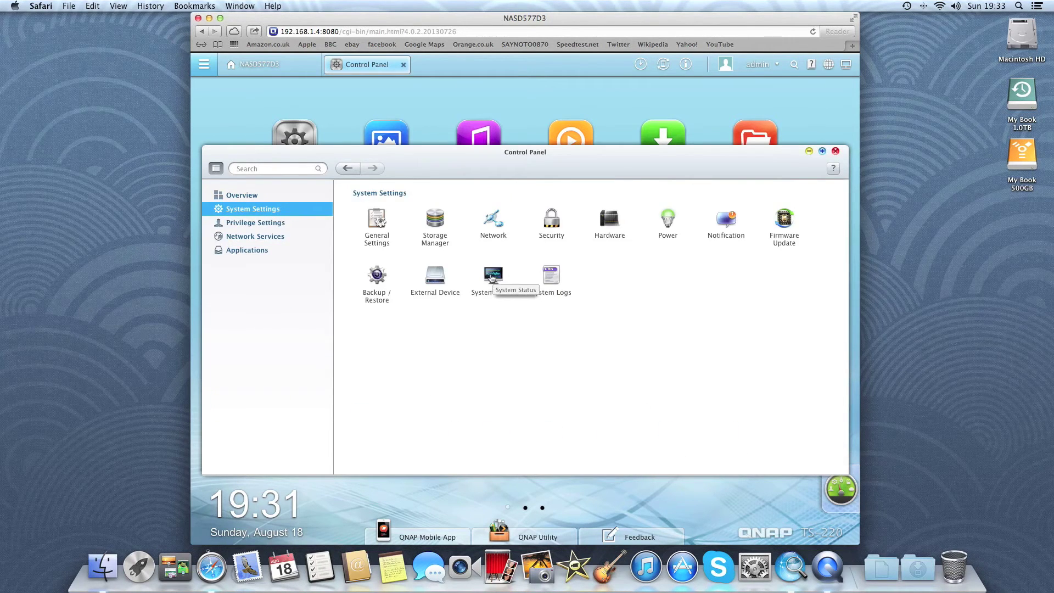
left_click(492, 276)
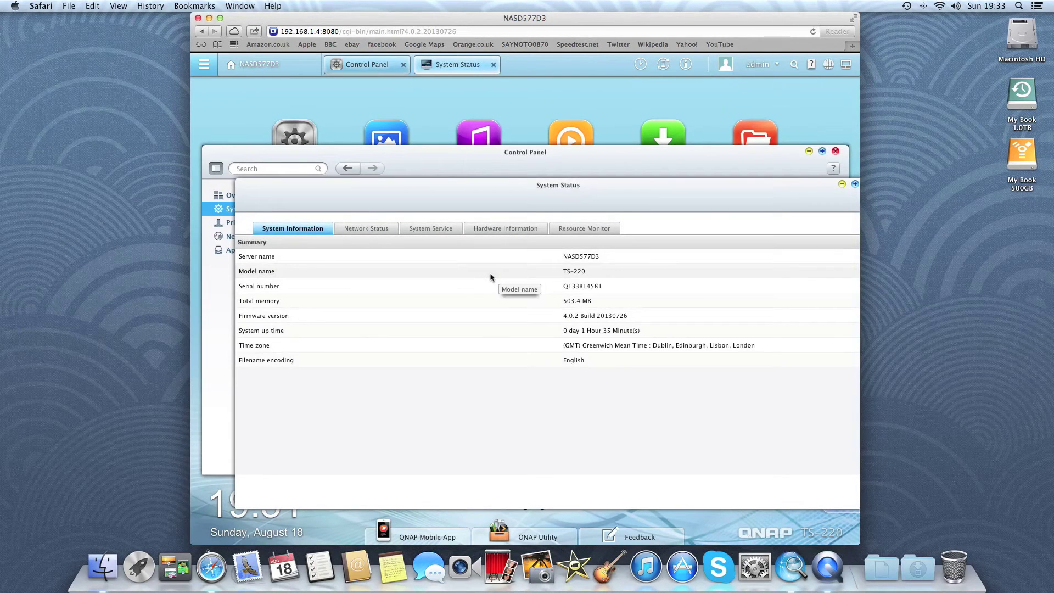
left_click(387, 231)
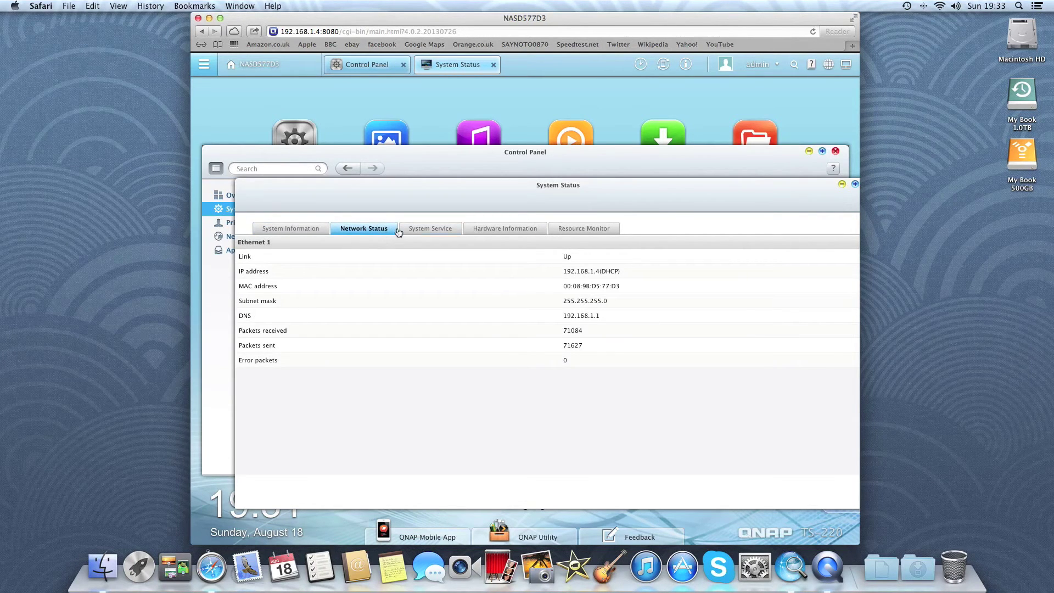
left_click(424, 233)
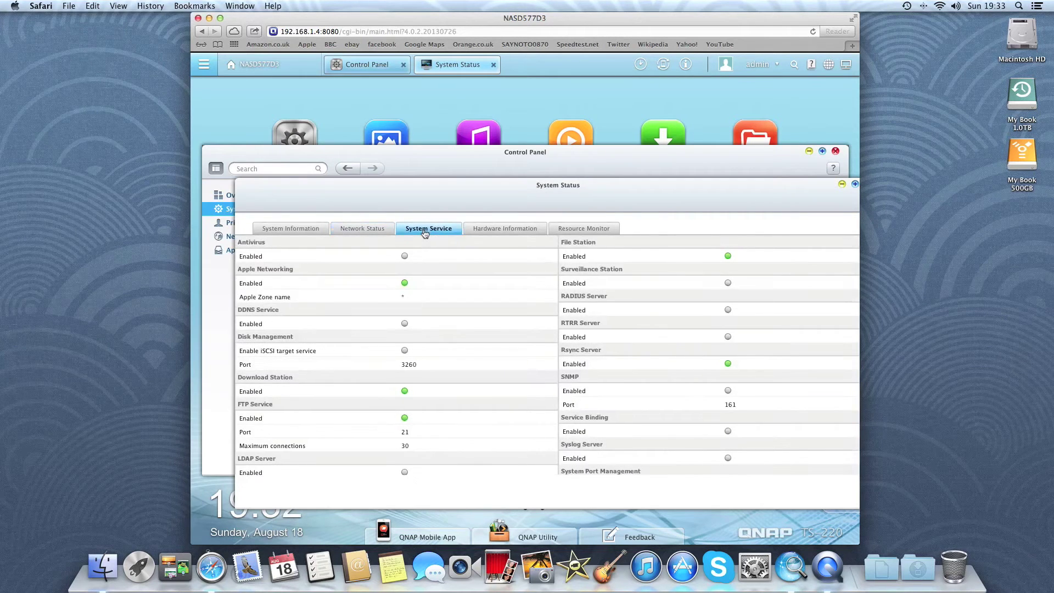
left_click(495, 235)
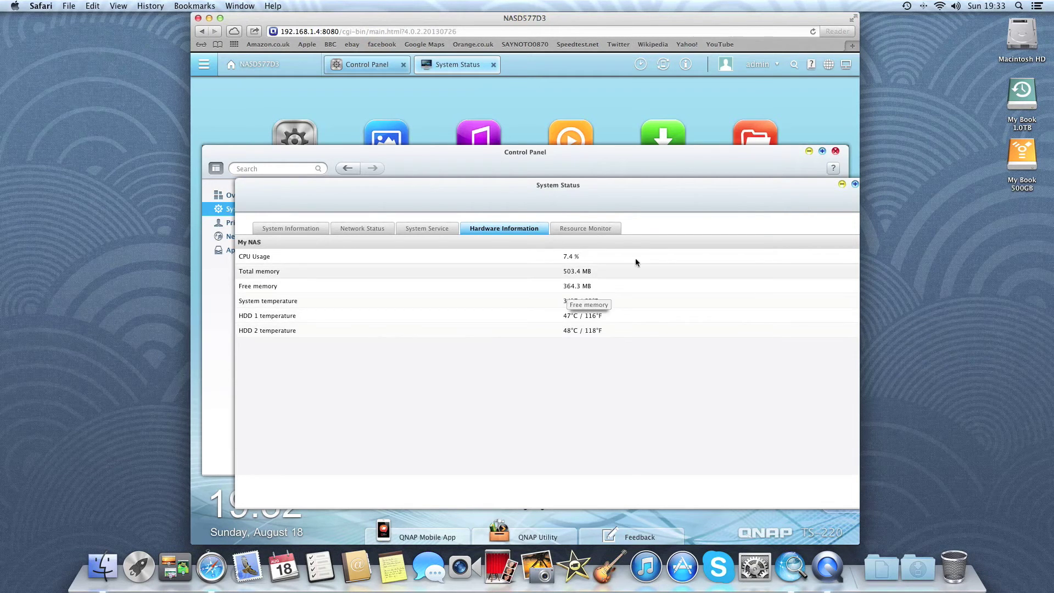
Check Resource Monitor's memory, disk, bandwidth and process views, then close System Status.
left_click(612, 235)
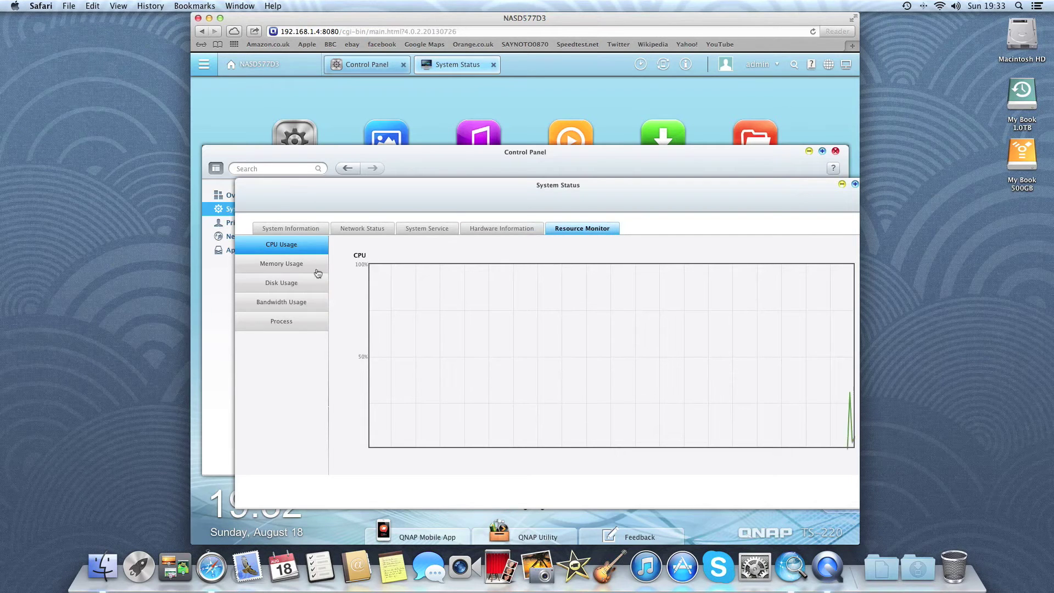
left_click(287, 269)
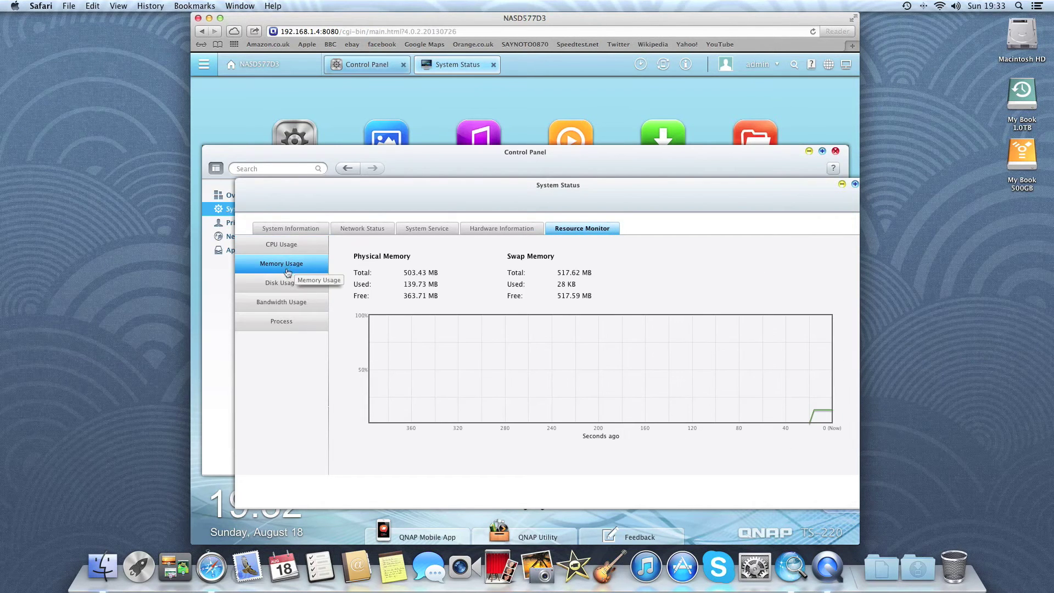
left_click(286, 283)
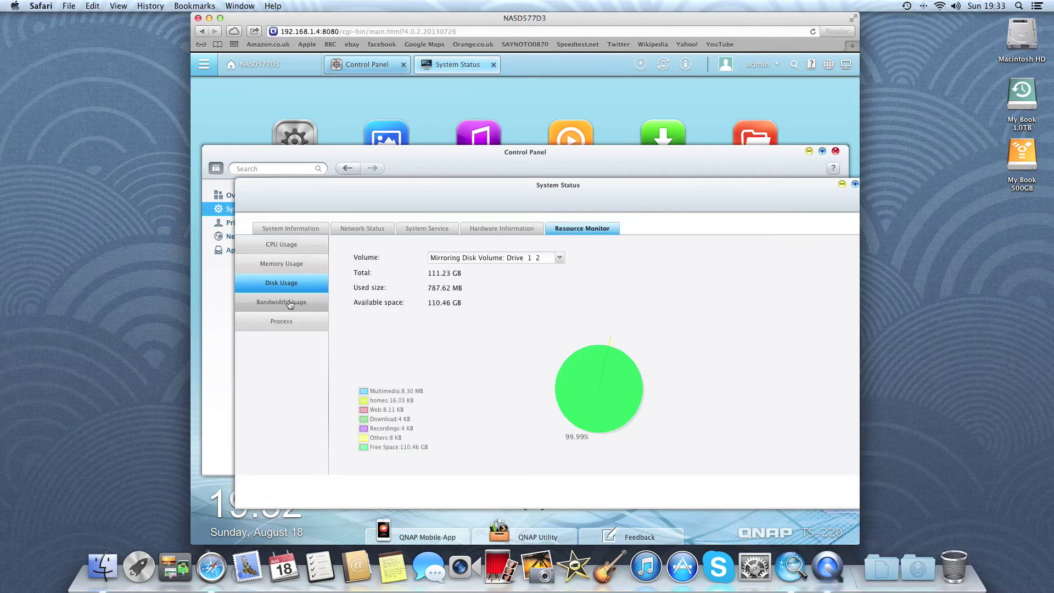
left_click(290, 304)
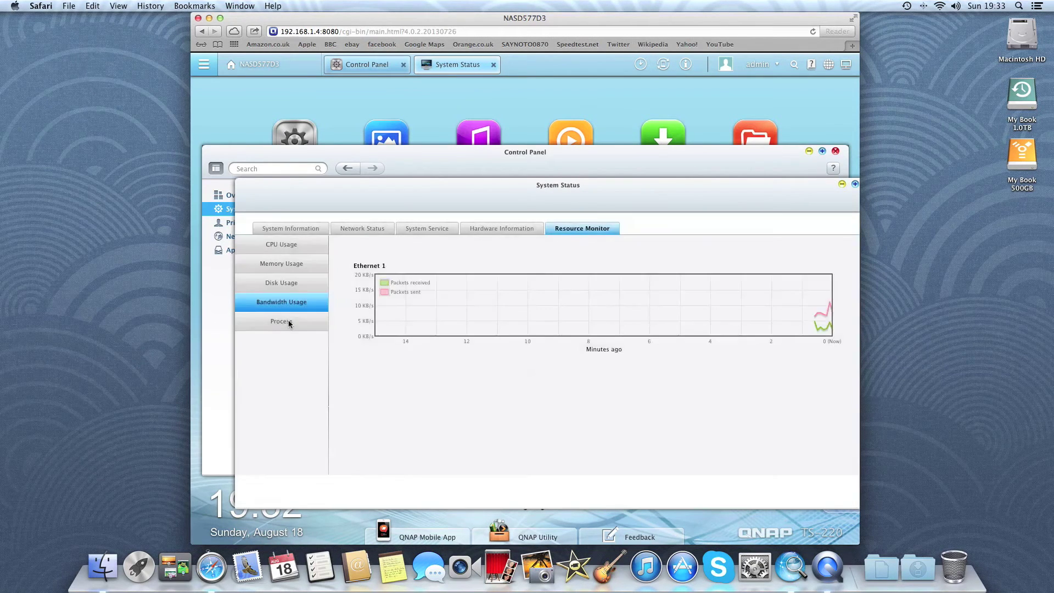
left_click(289, 322)
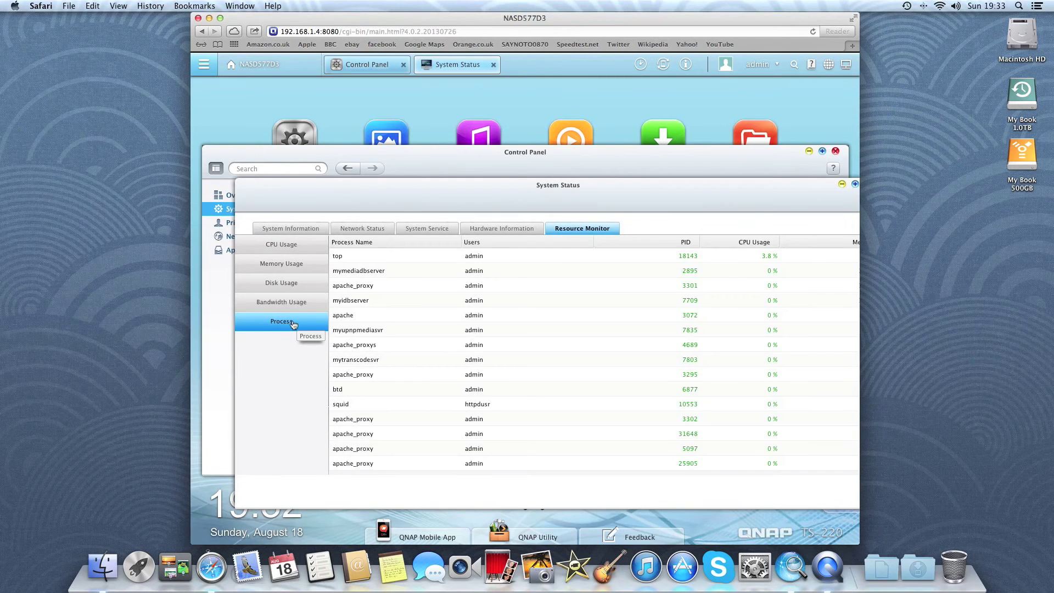
left_click(493, 64)
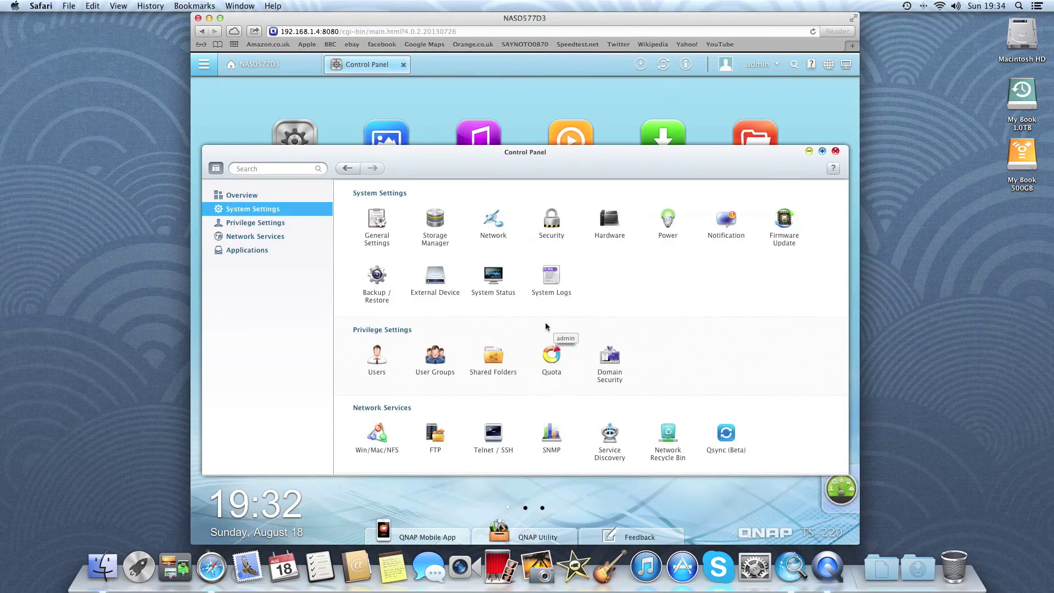
Browse Privilege Settings' users, user groups and shared folders, then show the Applications overview.
left_click(271, 225)
left_click(380, 227)
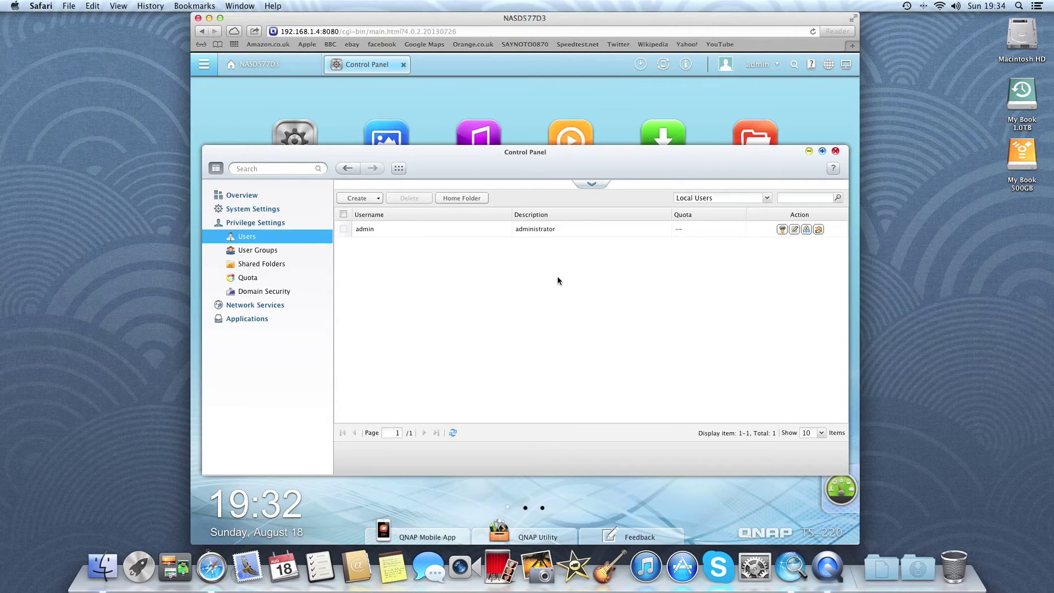
left_click(269, 253)
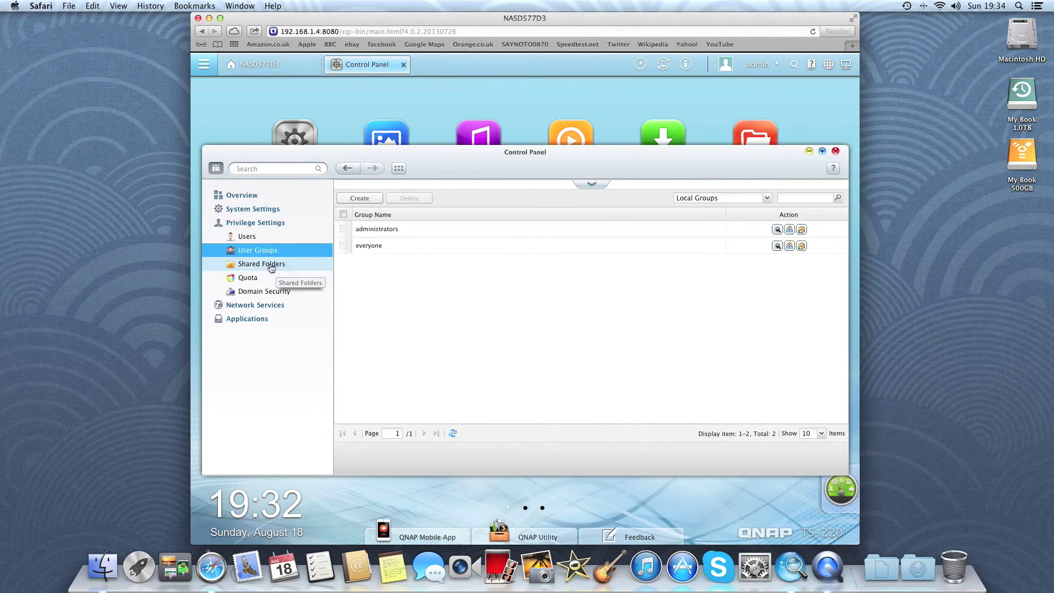
left_click(271, 266)
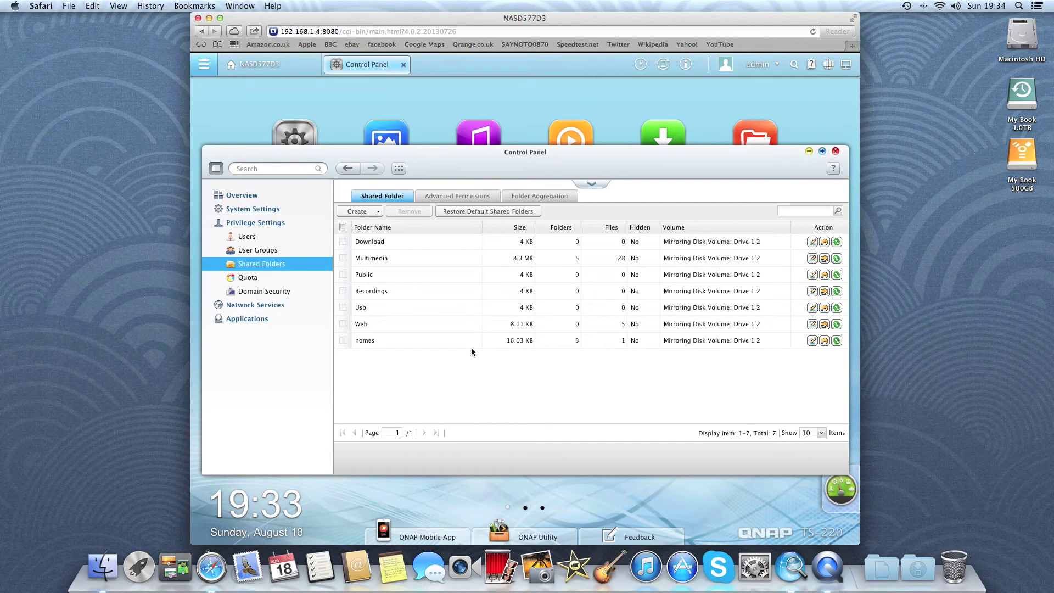
left_click(244, 322)
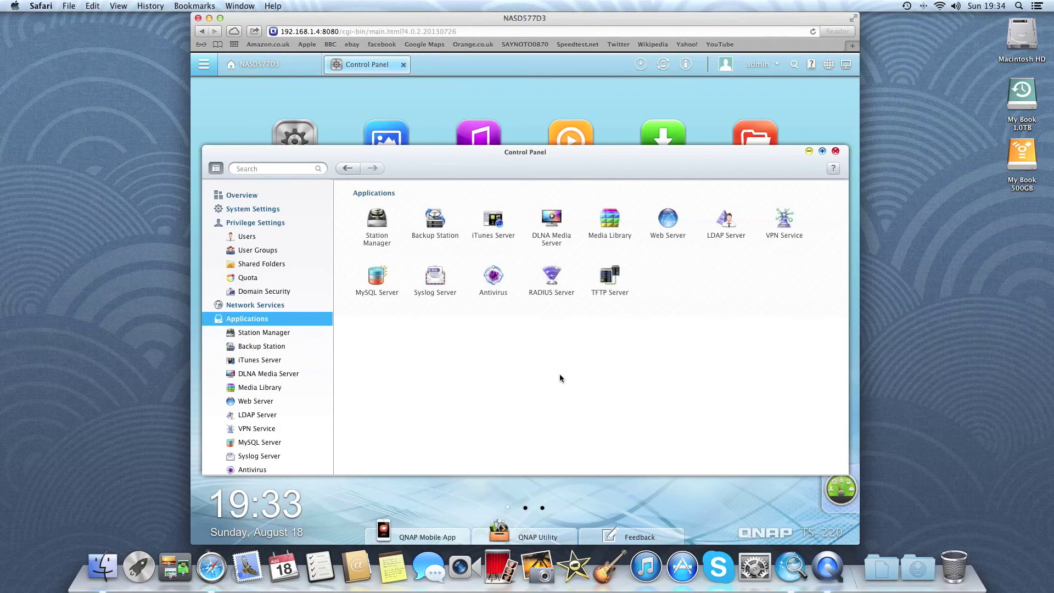
Look at the Antivirus, iTunes Server and DLNA Media Server settings pages.
left_click(497, 281)
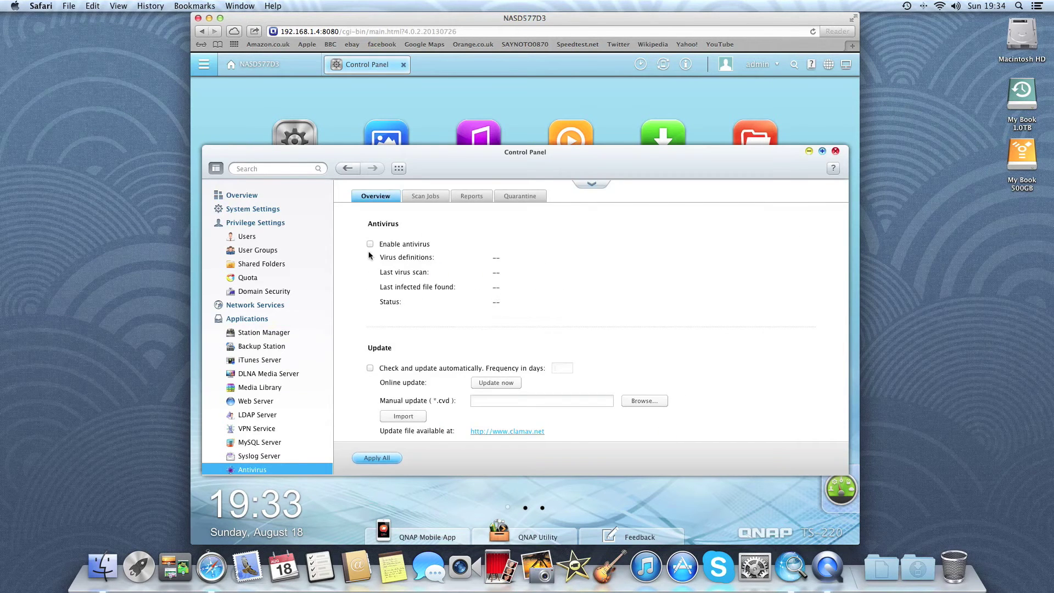
left_click(246, 365)
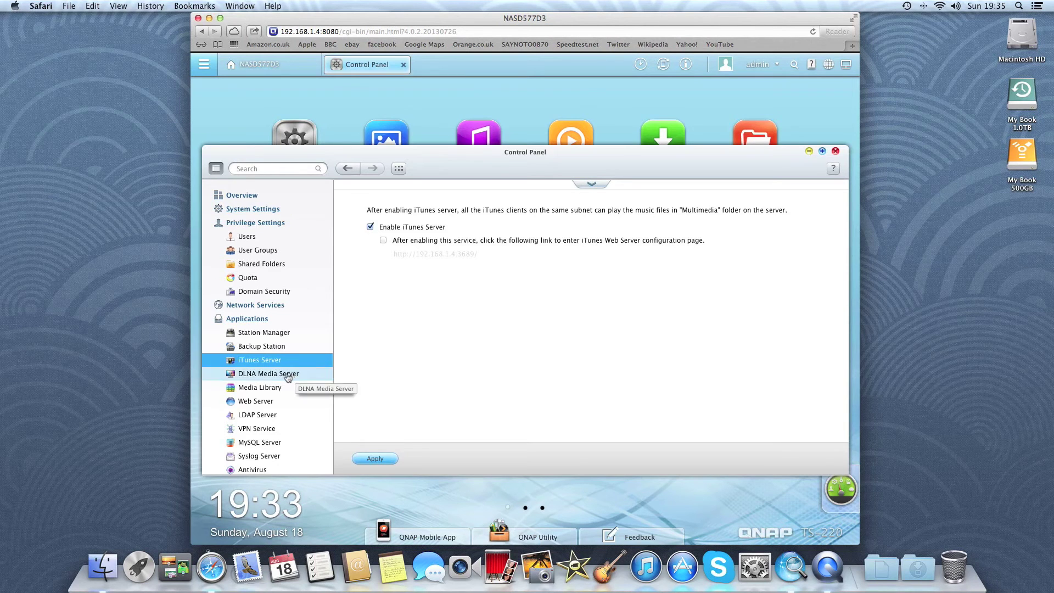
left_click(287, 377)
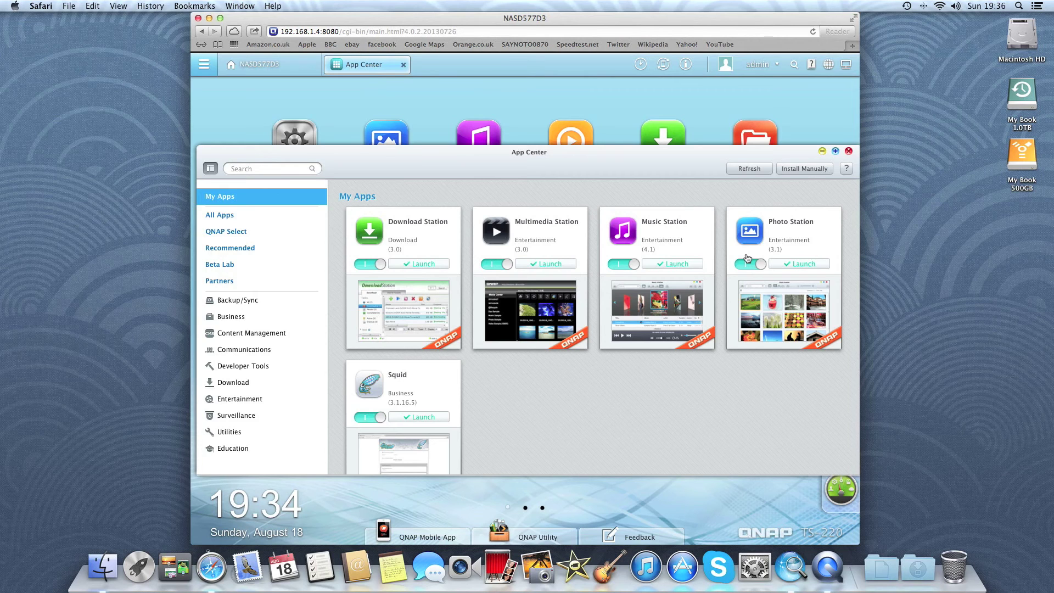
In All Apps, add HappyGet 2 to the NAS and confirm the installation.
left_click(230, 219)
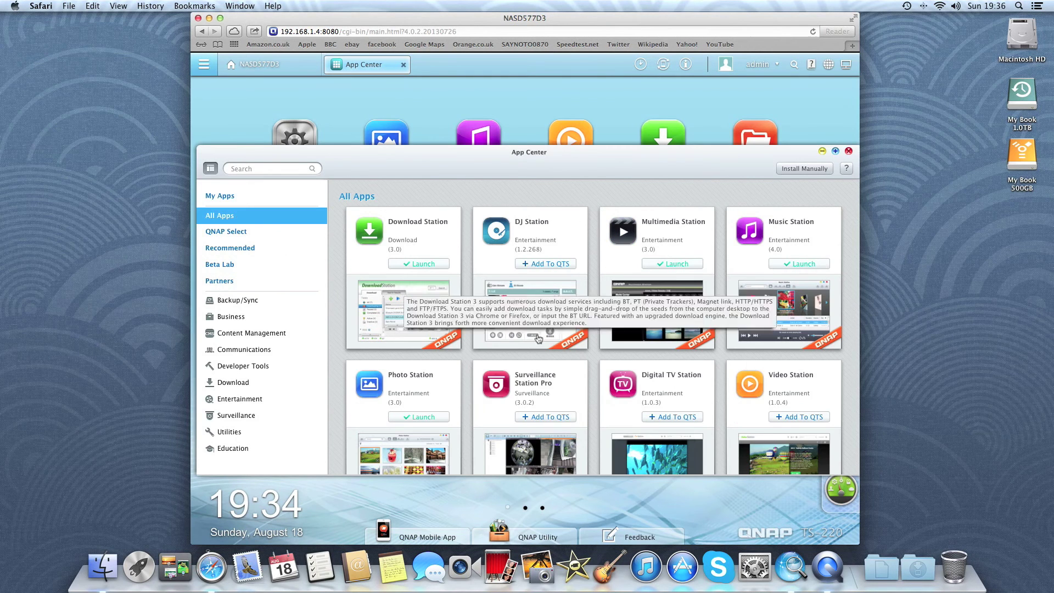
scroll(585, 354, "down", 1)
scroll(585, 354, "down", 3)
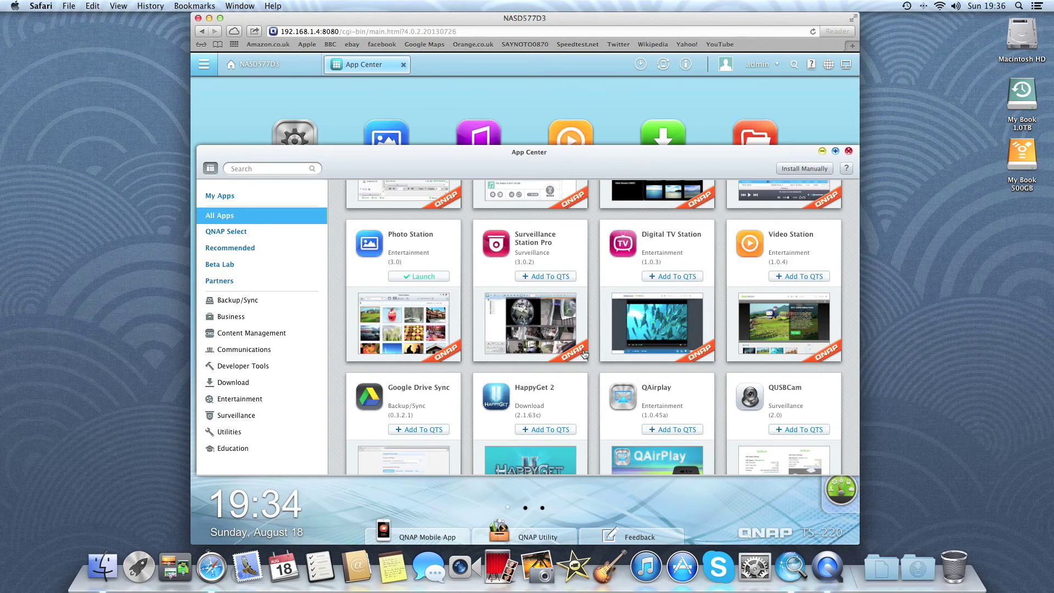
scroll(585, 354, "down", 3)
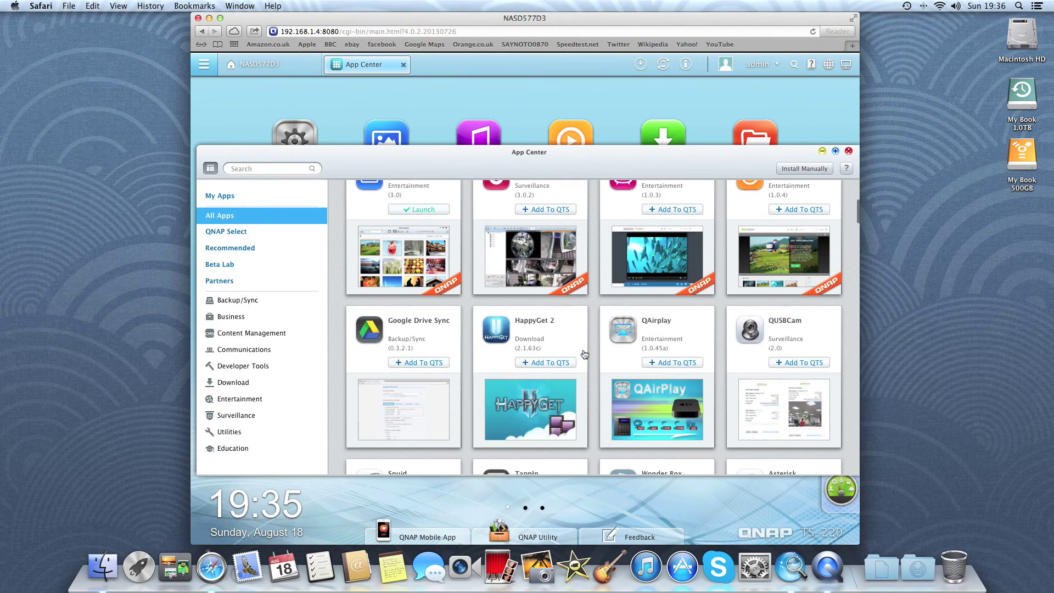
left_click(545, 365)
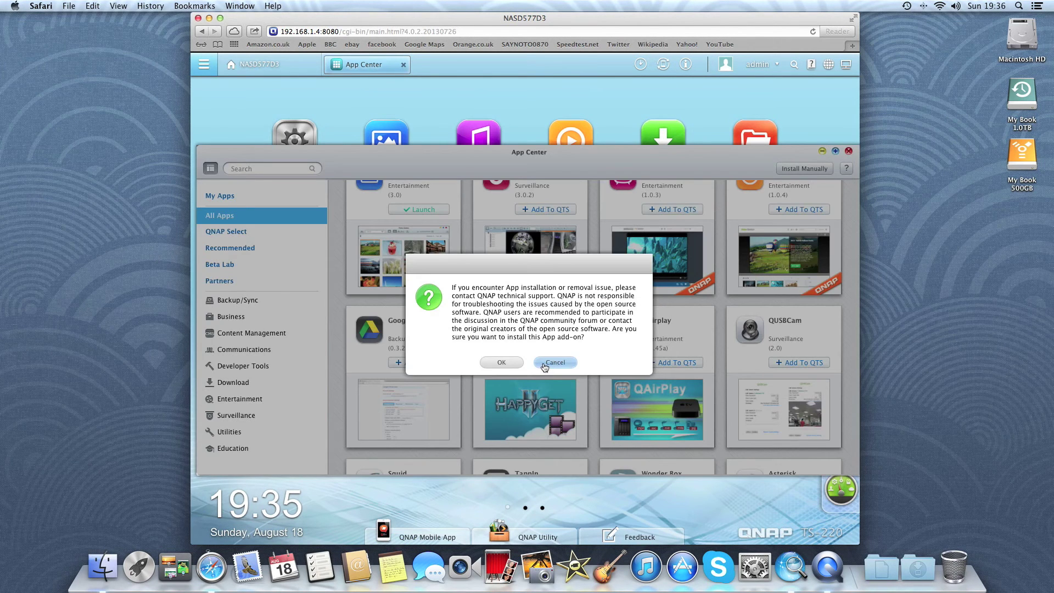
left_click(503, 362)
scroll(506, 364, "up", 3)
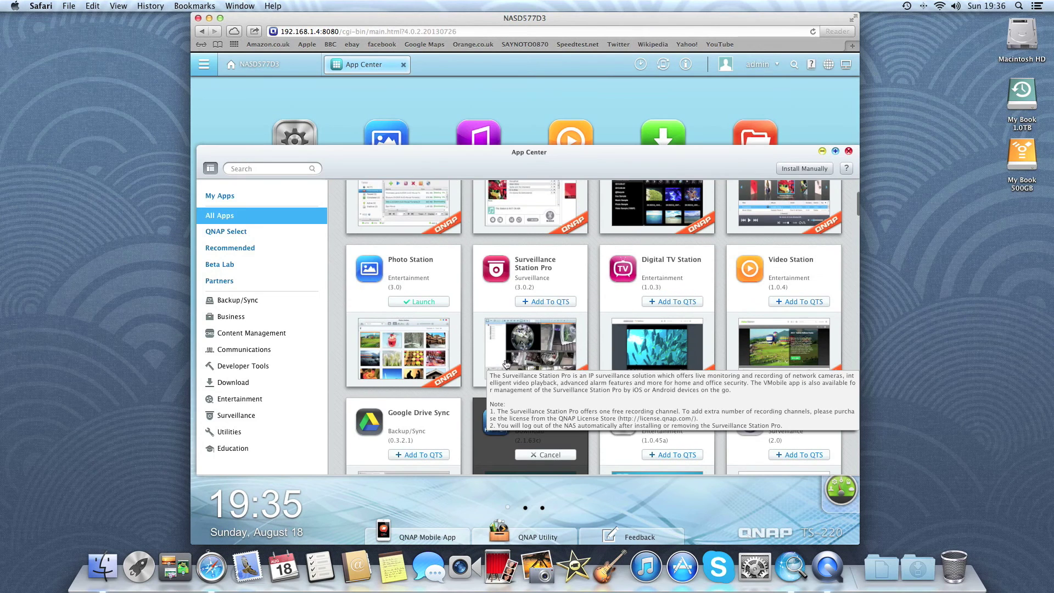
scroll(506, 363, "up", 2)
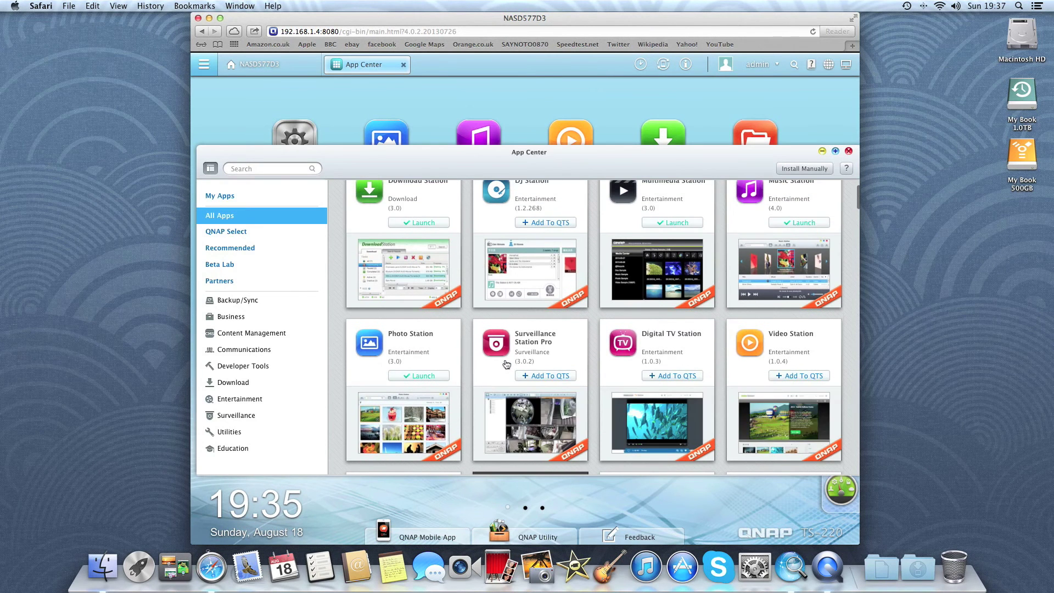
View and close the Surveillance Station Pro and QUSBCam details while HappyGet 2 installs.
left_click(509, 352)
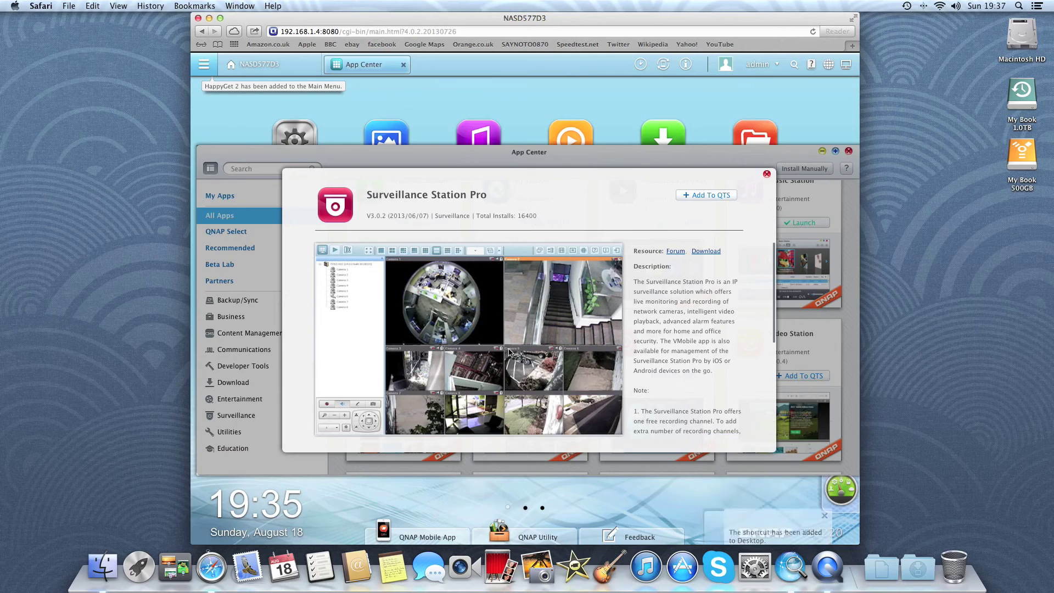
left_click(766, 174)
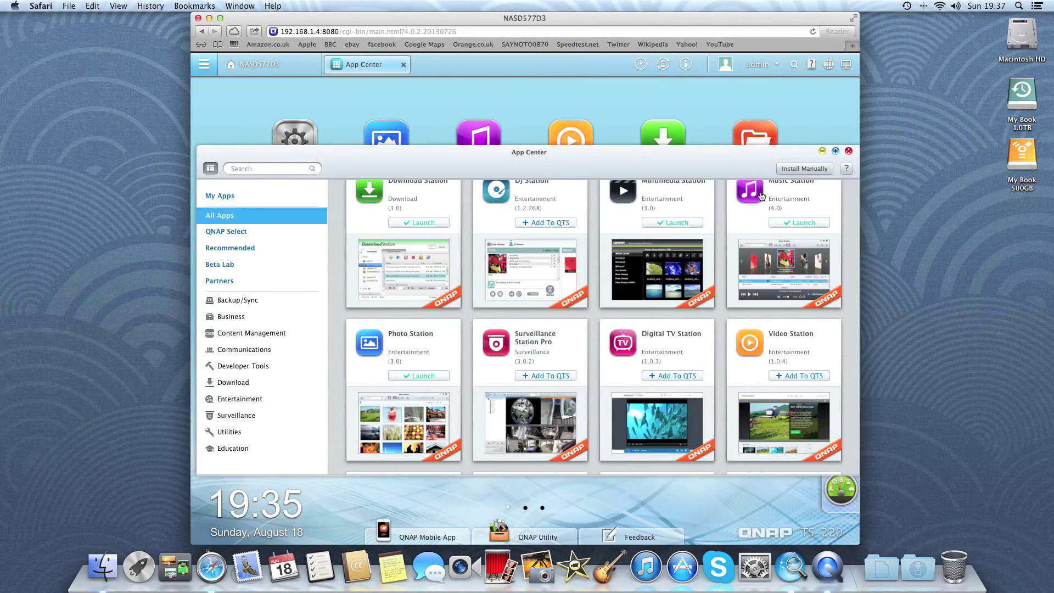
scroll(679, 350, "down", 3)
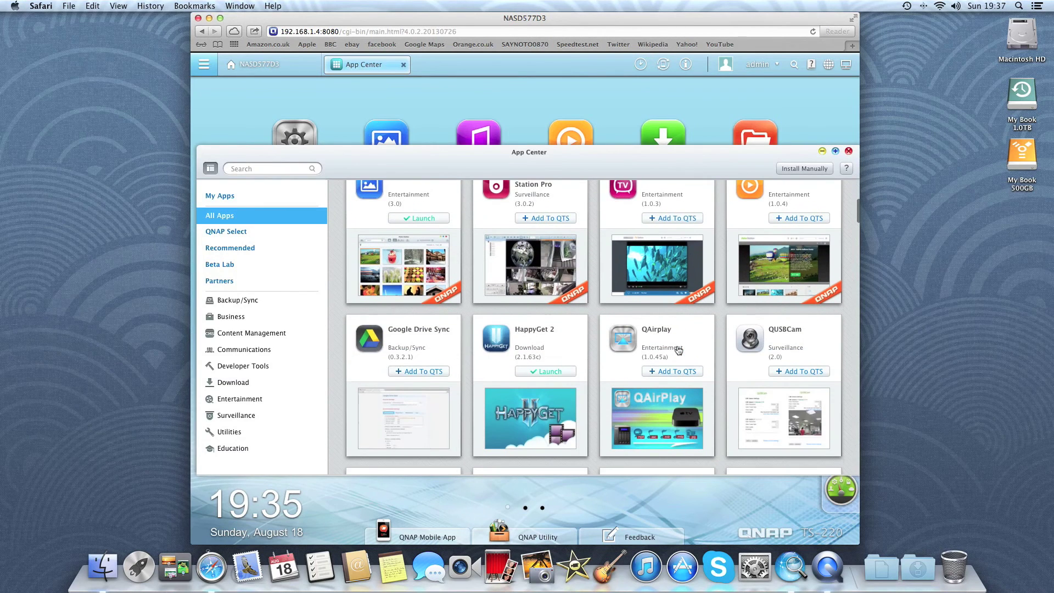
left_click(743, 345)
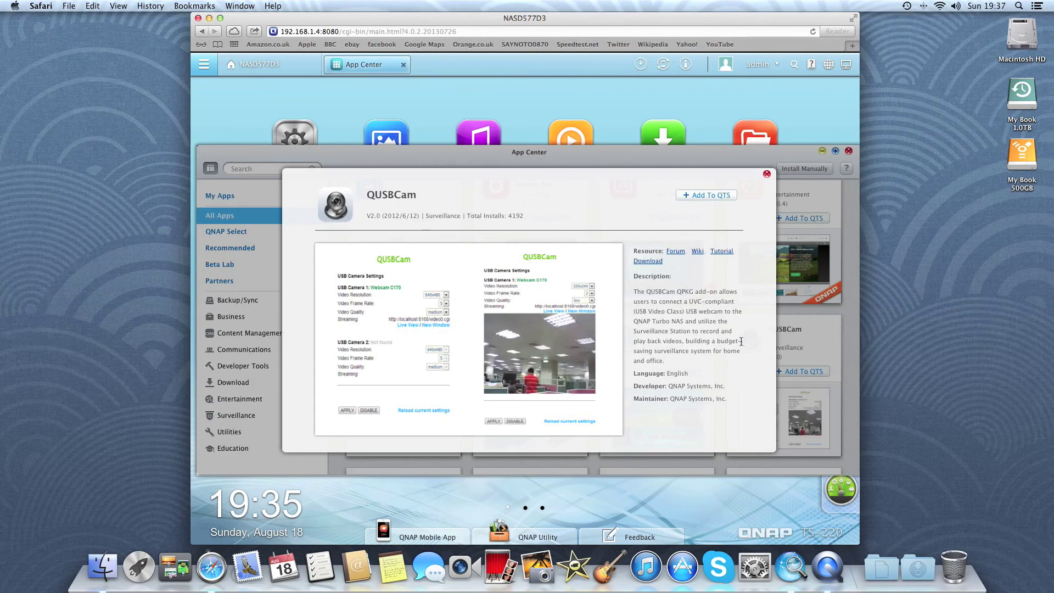
left_click(767, 174)
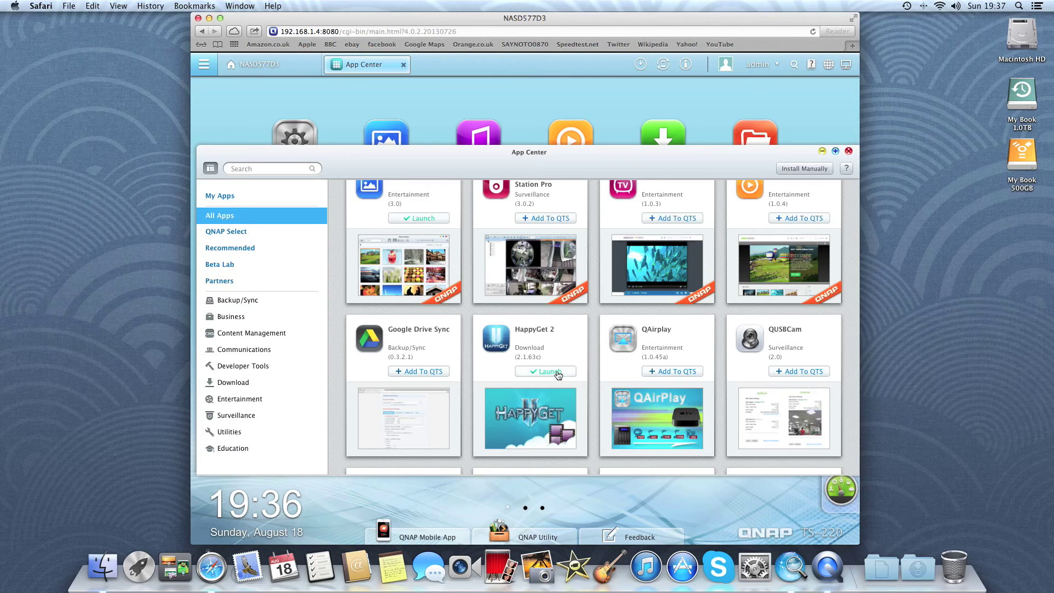
Open HappyGet 2's details under My Apps, then close them and App Center.
left_click(220, 198)
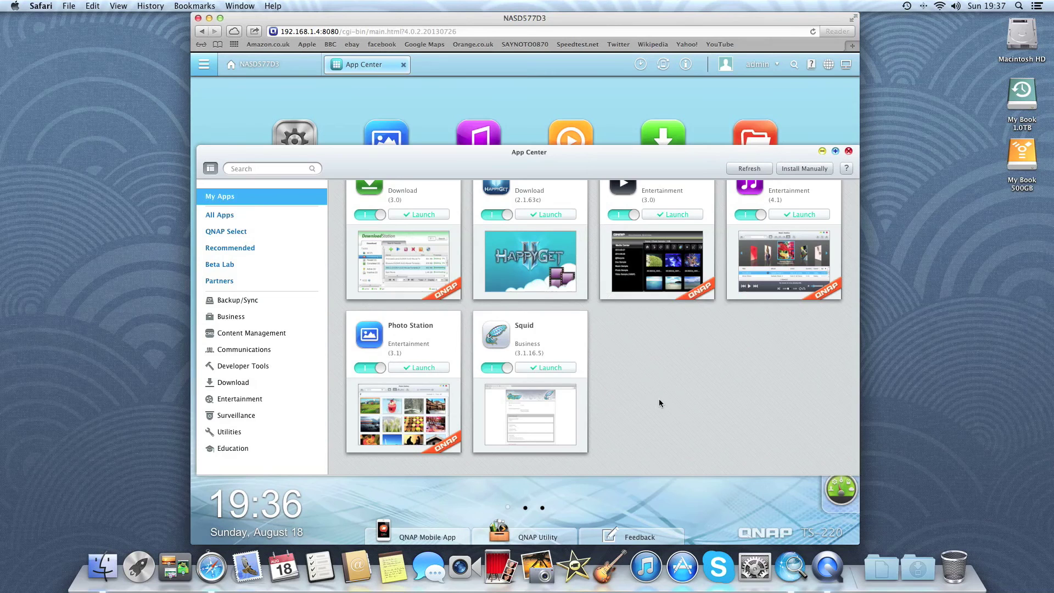
scroll(660, 400, "up", 2)
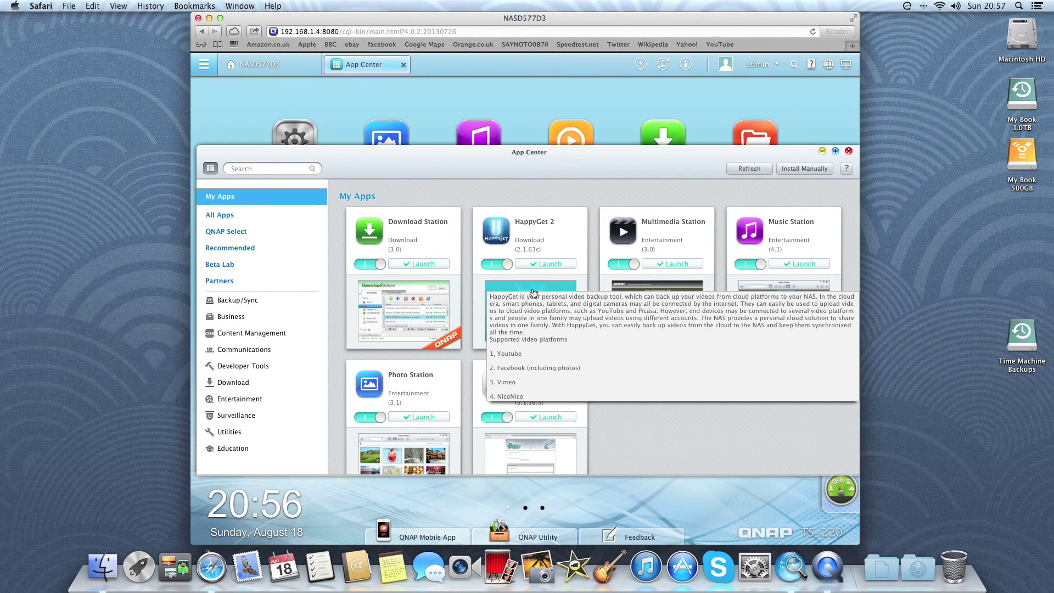
left_click(533, 289)
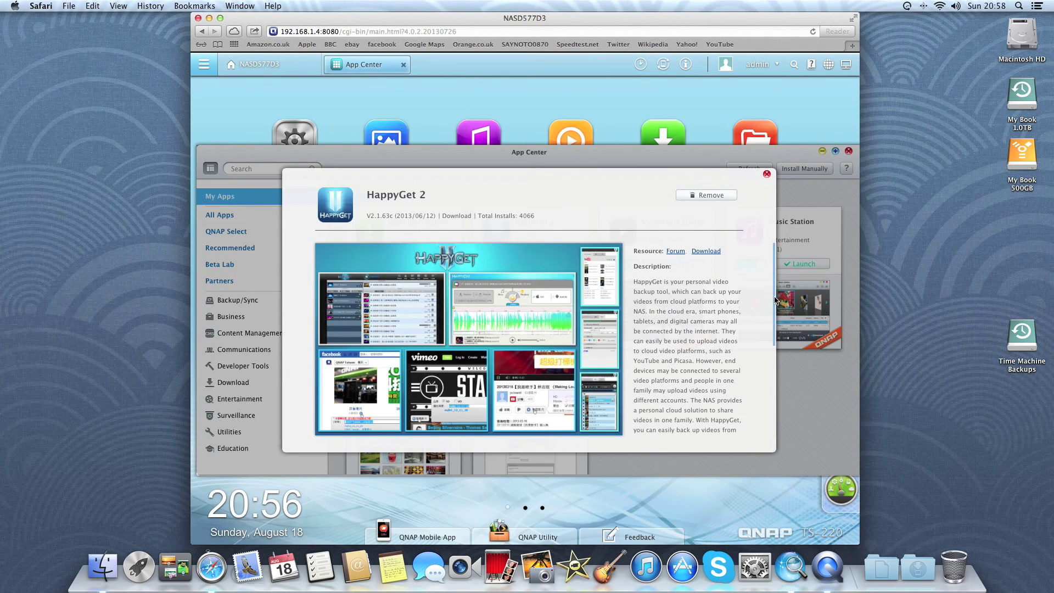
scroll(775, 296, "down", 3)
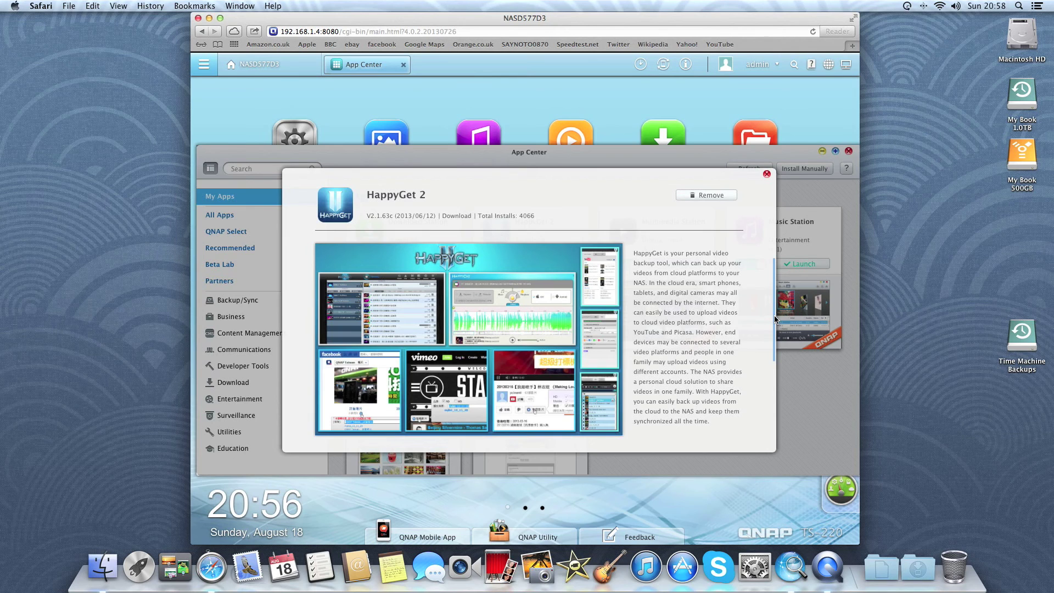
left_click(766, 175)
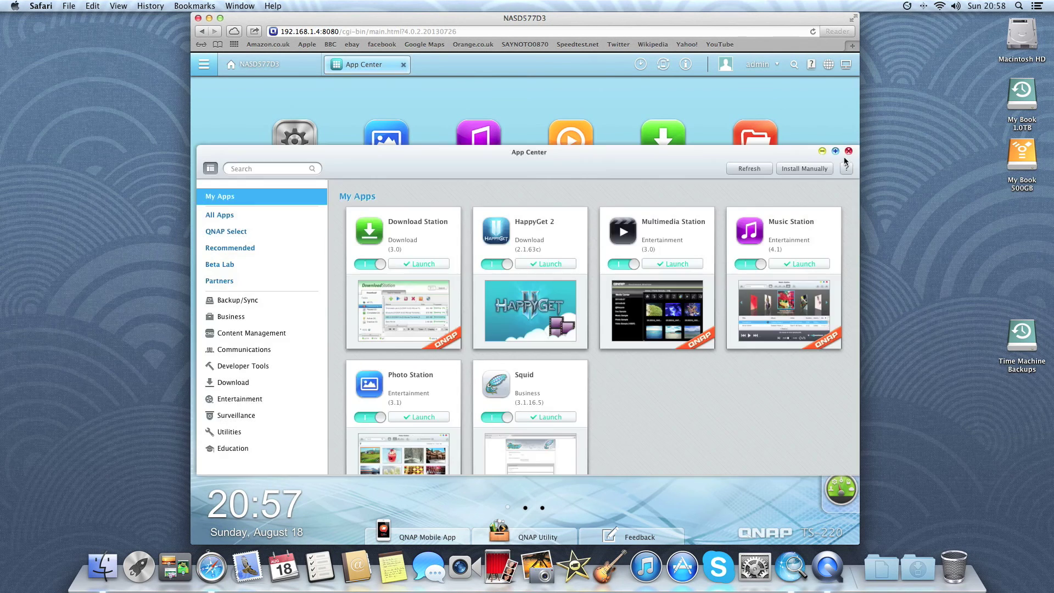
left_click(848, 151)
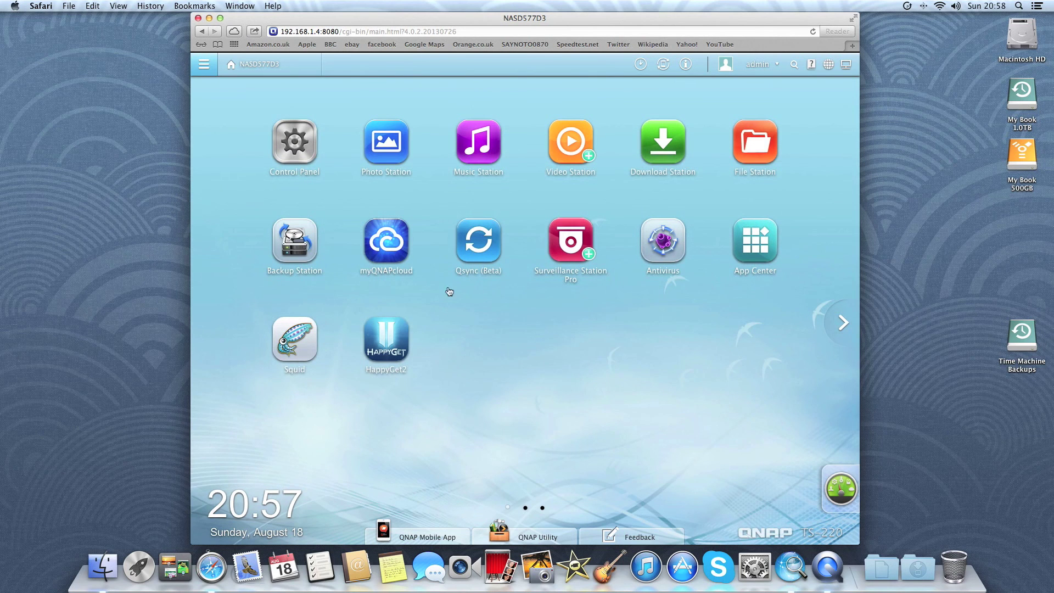
left_click(487, 258)
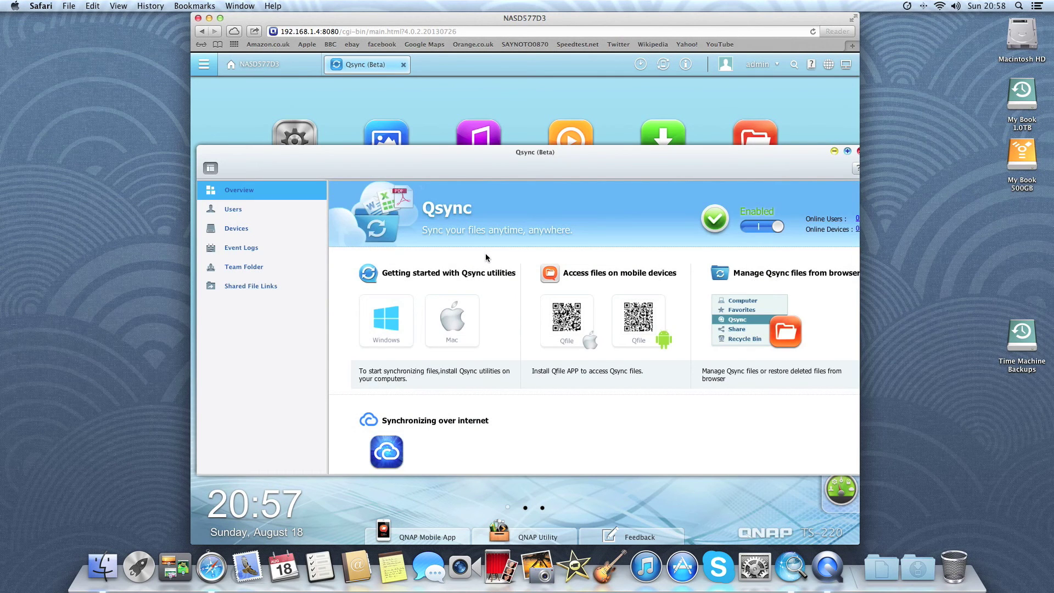
scroll(486, 257, "down", 2)
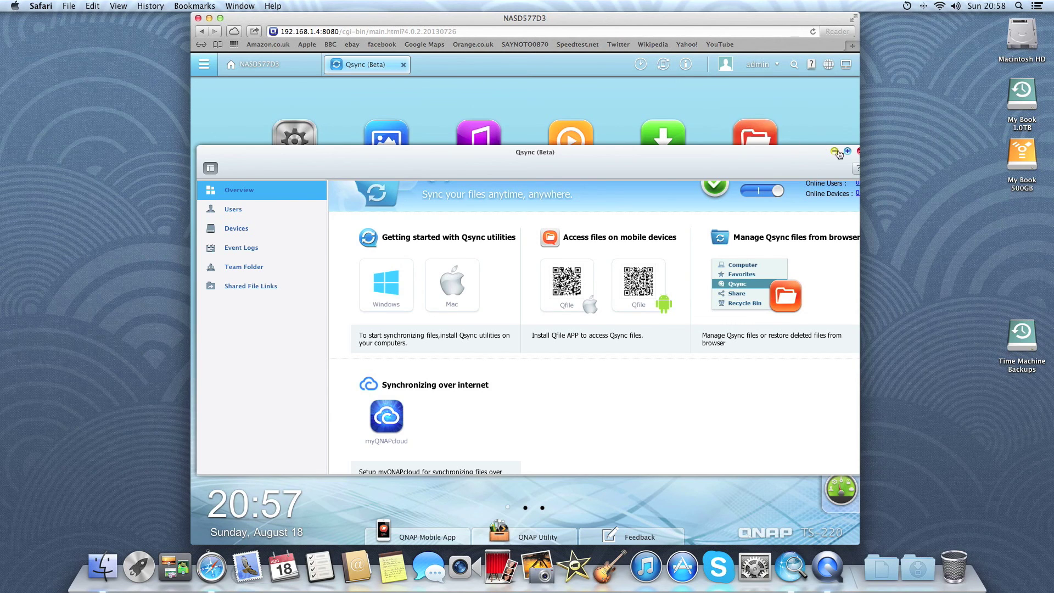
left_click(858, 152)
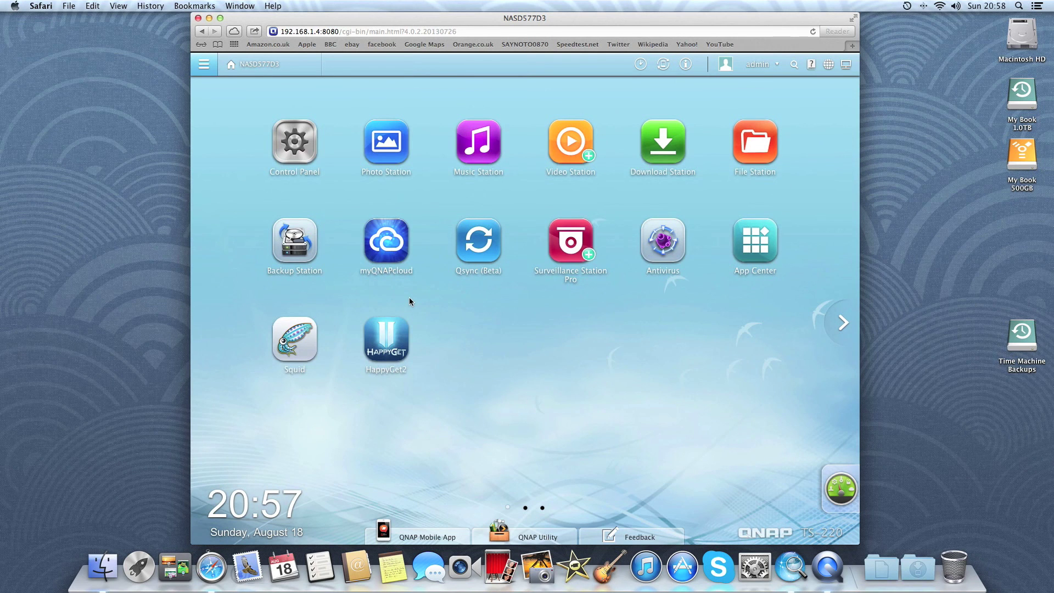
left_click(394, 238)
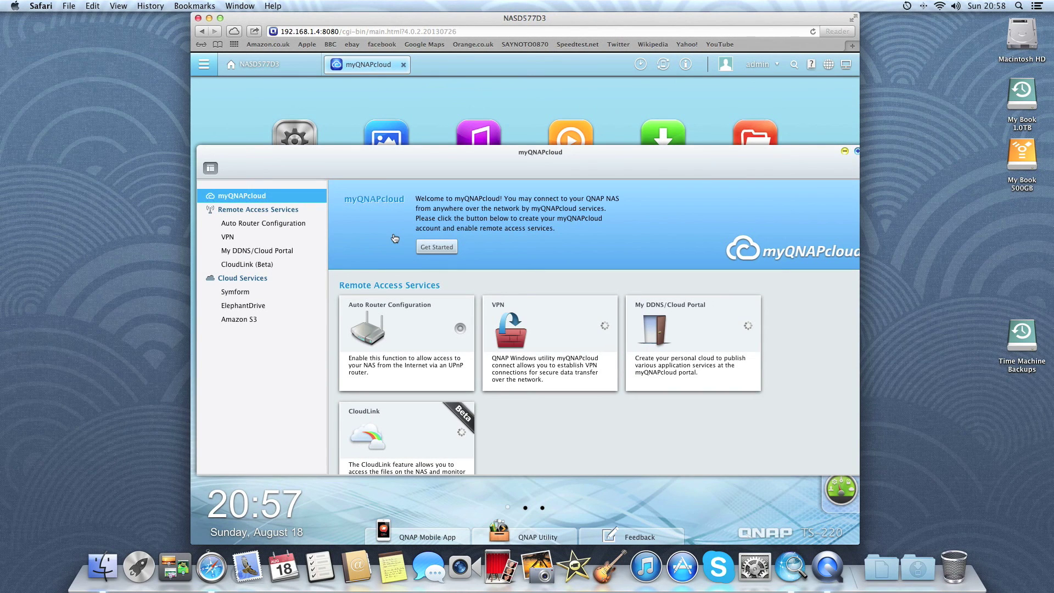
scroll(394, 238, "down", 3)
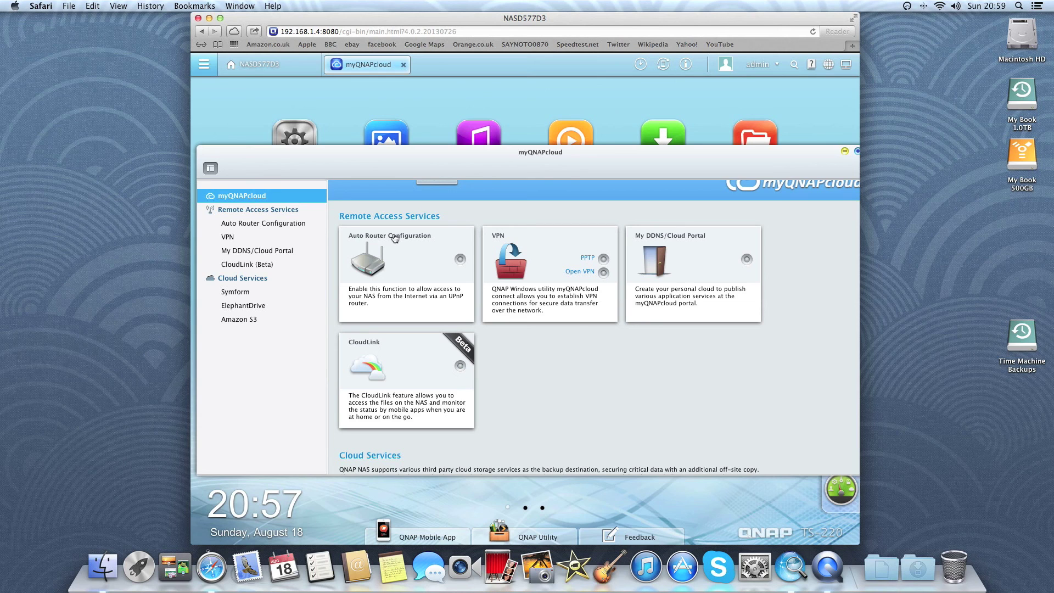
scroll(518, 274, "down", 3)
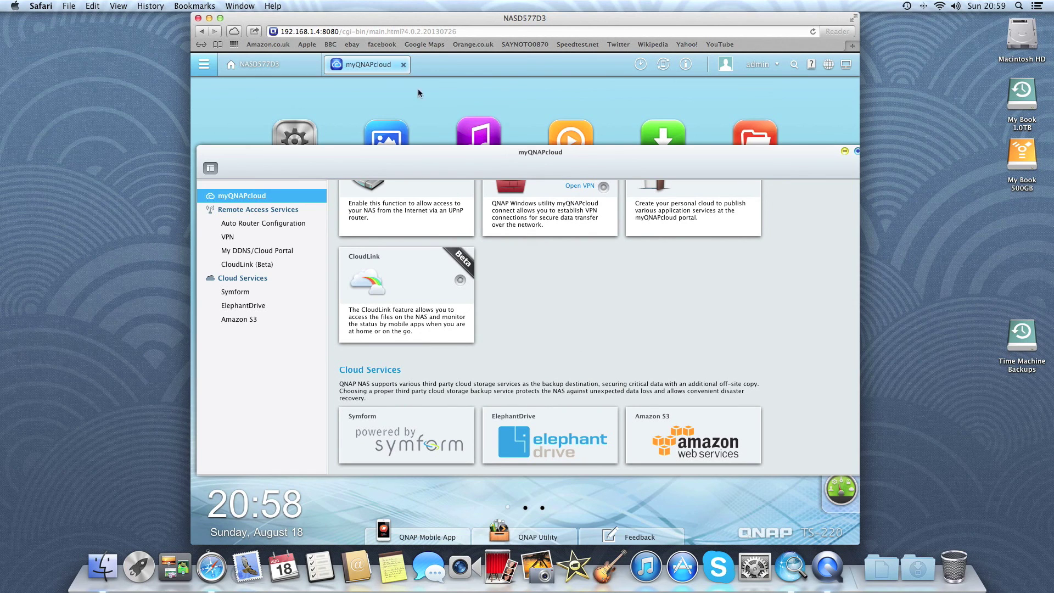
left_click(404, 65)
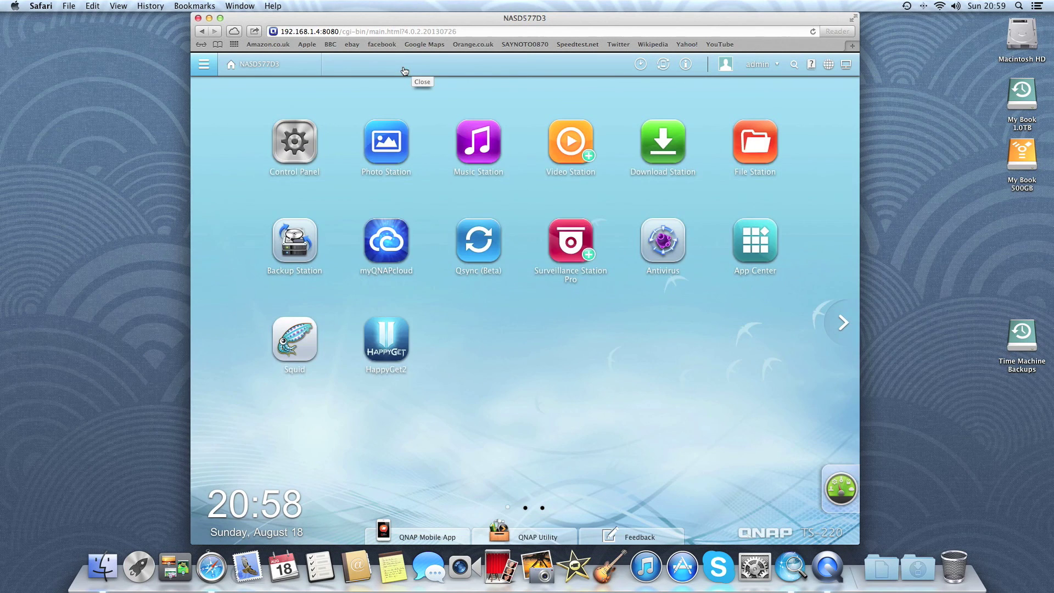